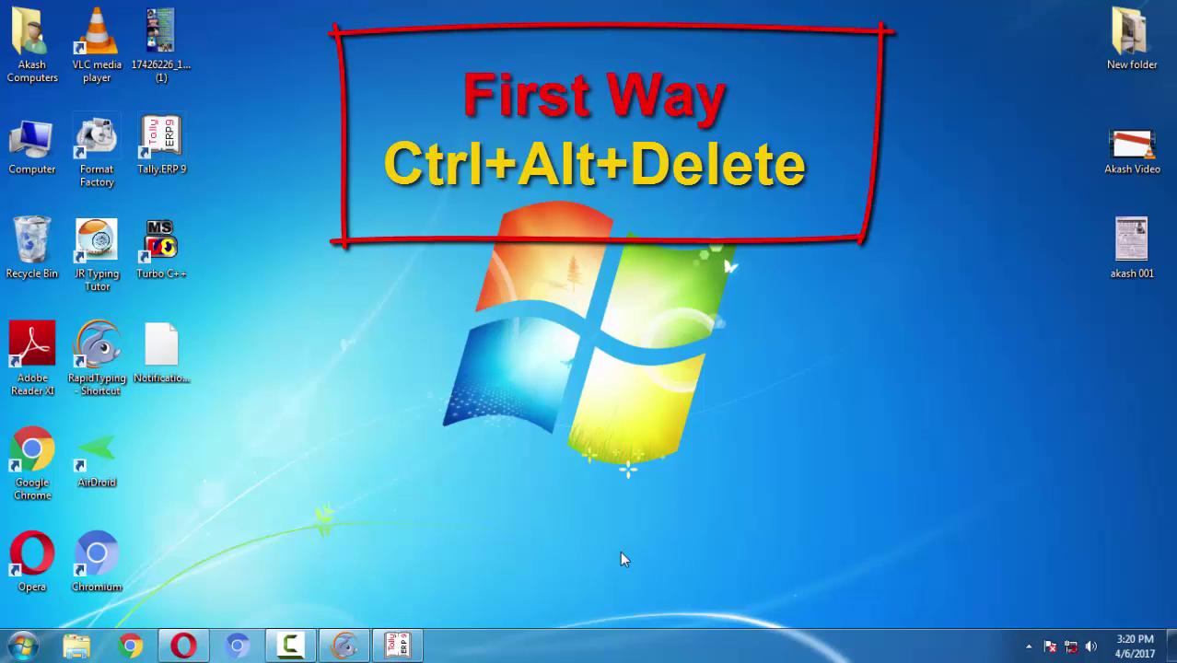
- Open Task Manager through the Windows security screen, and force the Tally.ERP 9 task to end without checking for a solution
key(ctrl+alt+Delete)
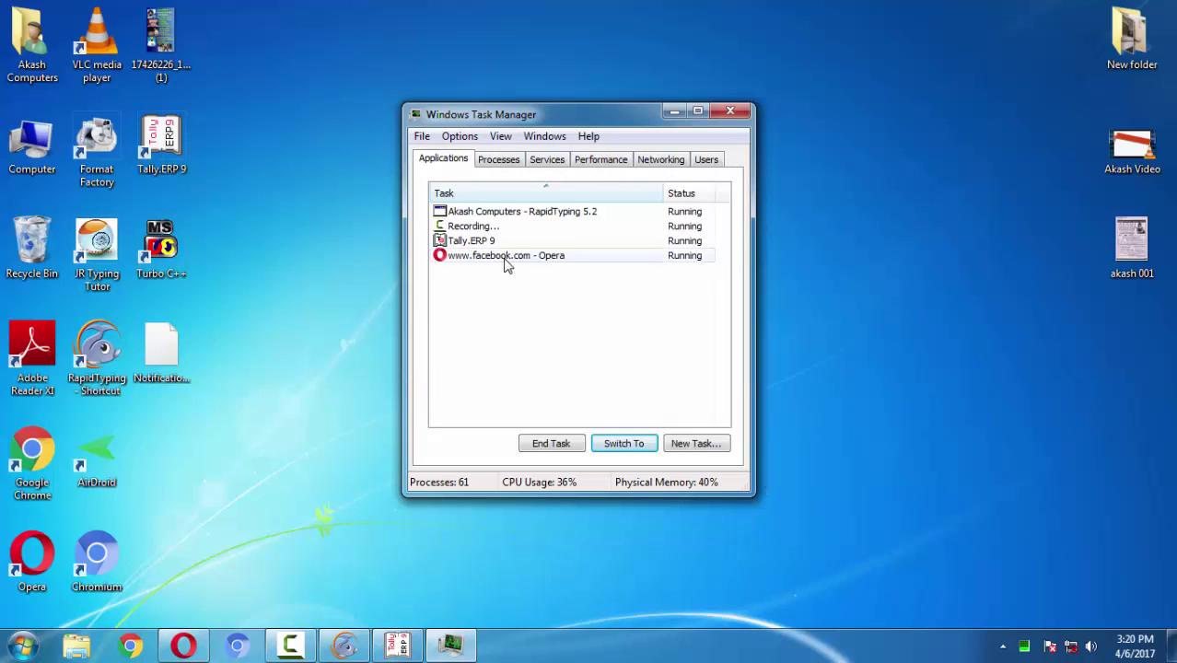
mouse_move(580, 118)
mouse_down()
mouse_move(654, 118)
mouse_move(547, 106)
mouse_move(580, 106)
mouse_up()
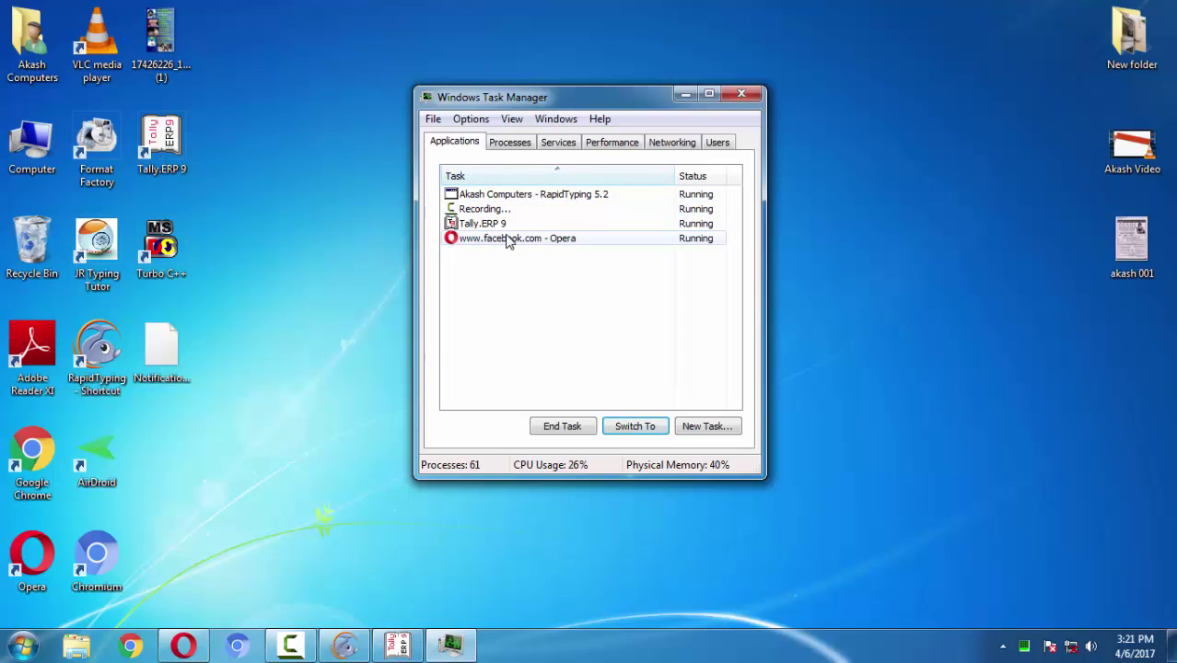
click(473, 228)
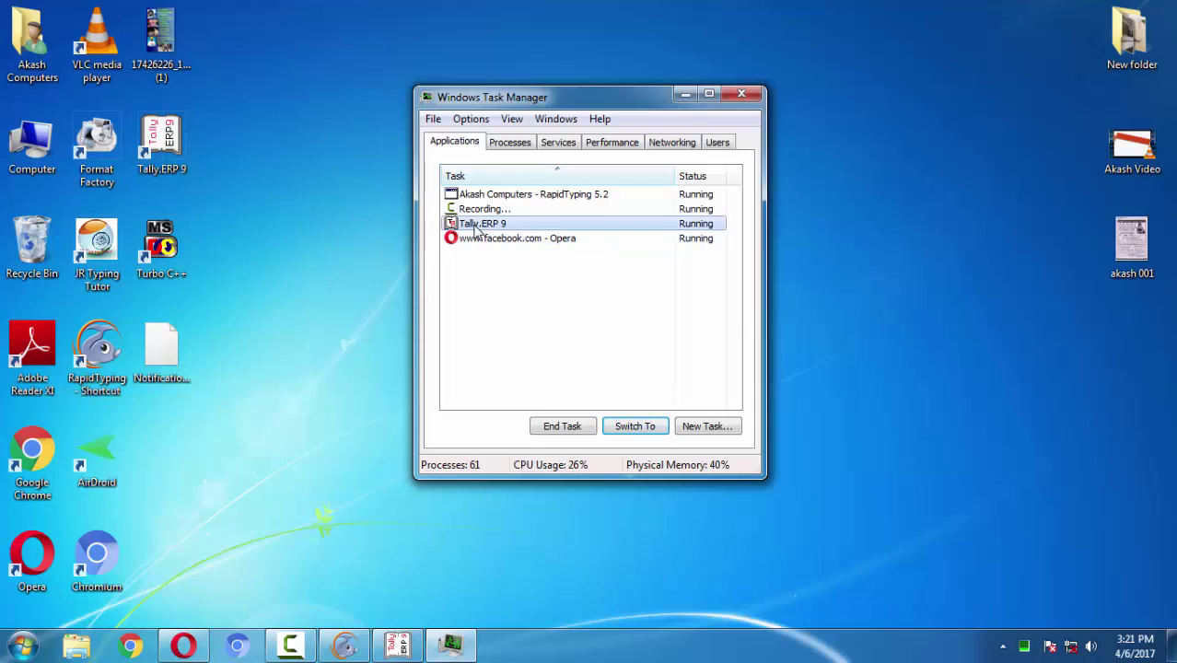
click(568, 433)
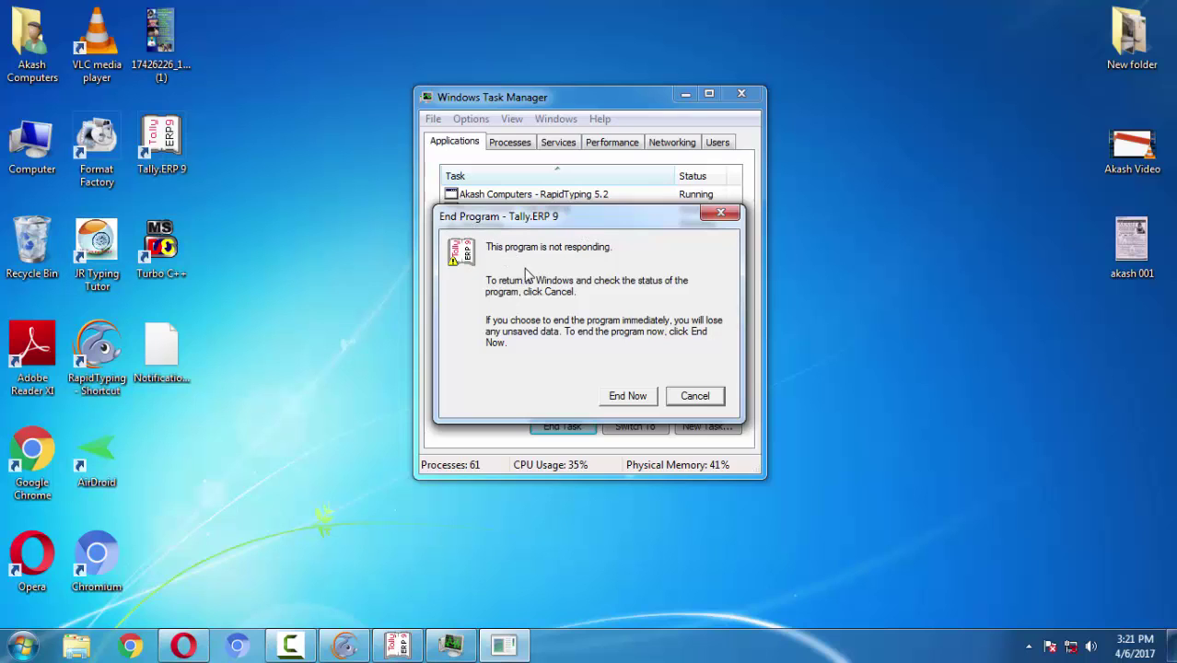
click(626, 398)
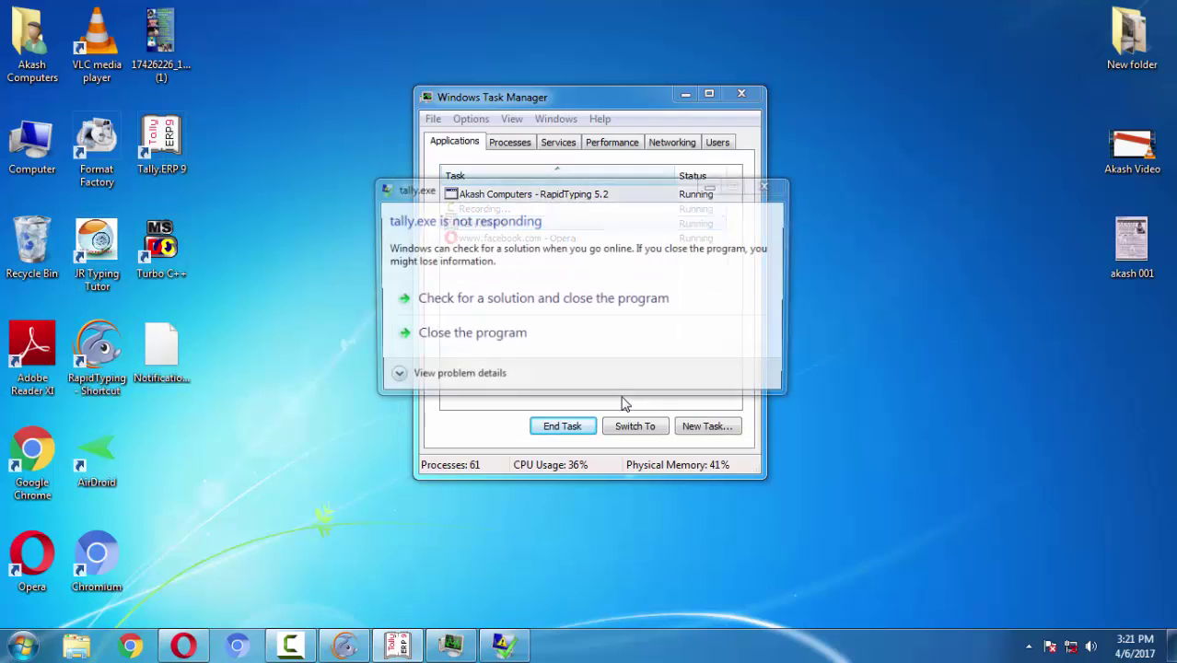
click(465, 342)
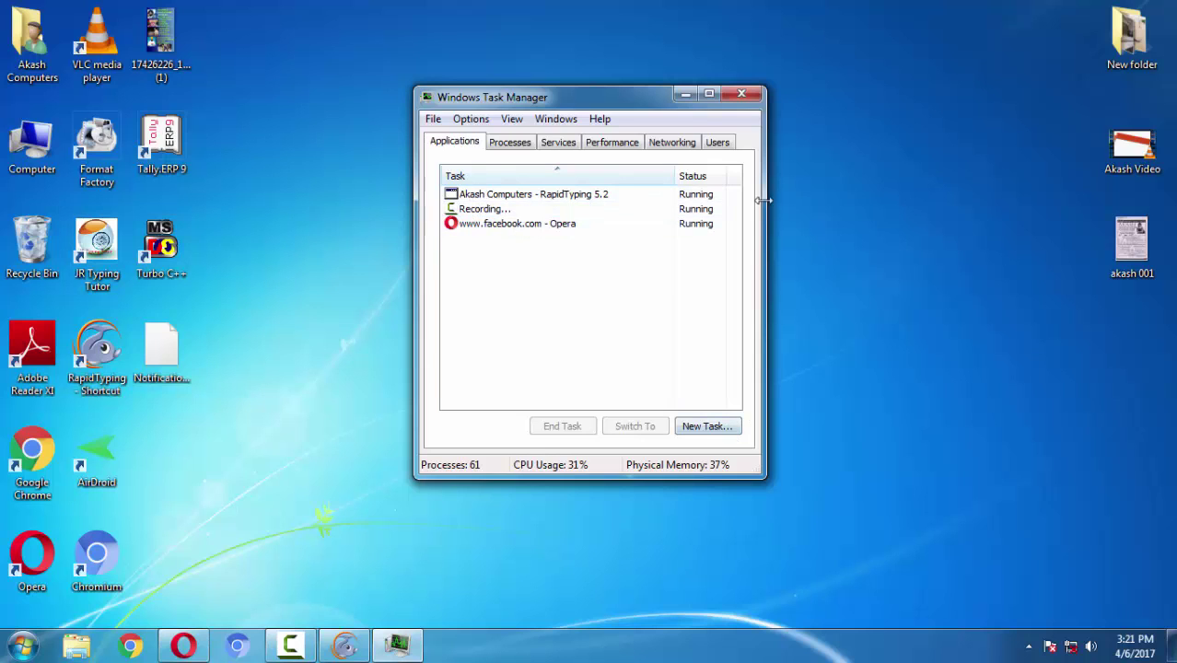
click(746, 95)
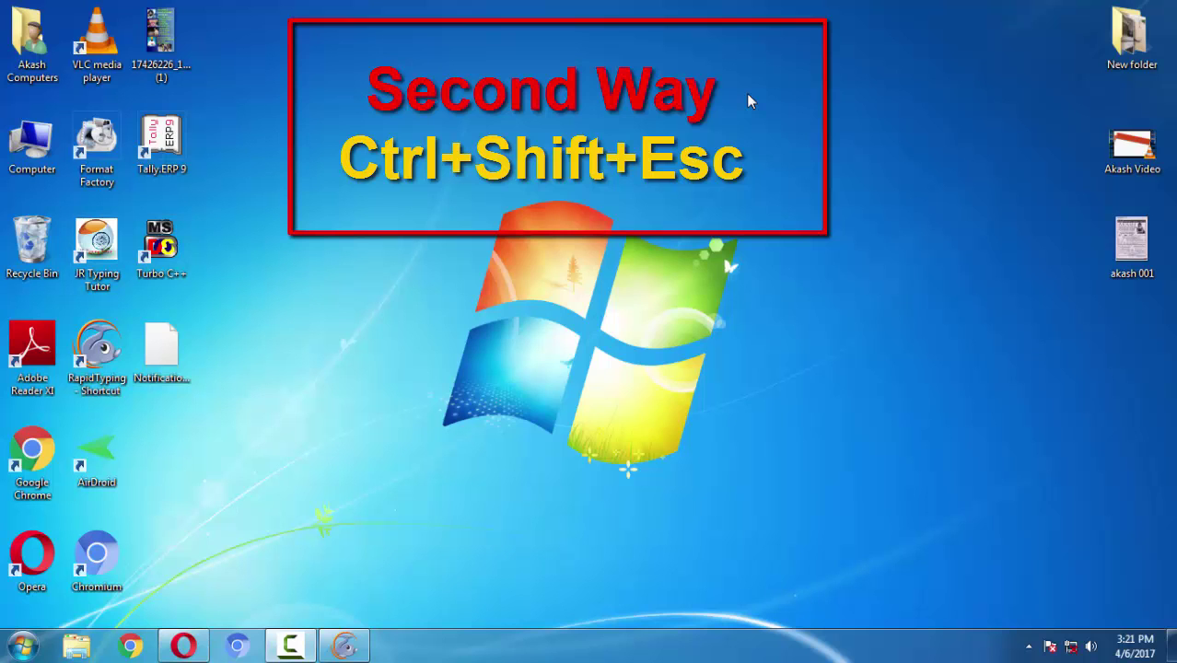
- Launch Task Manager directly with its keyboard shortcut, and close it again
key(ctrl+shift+Escape)
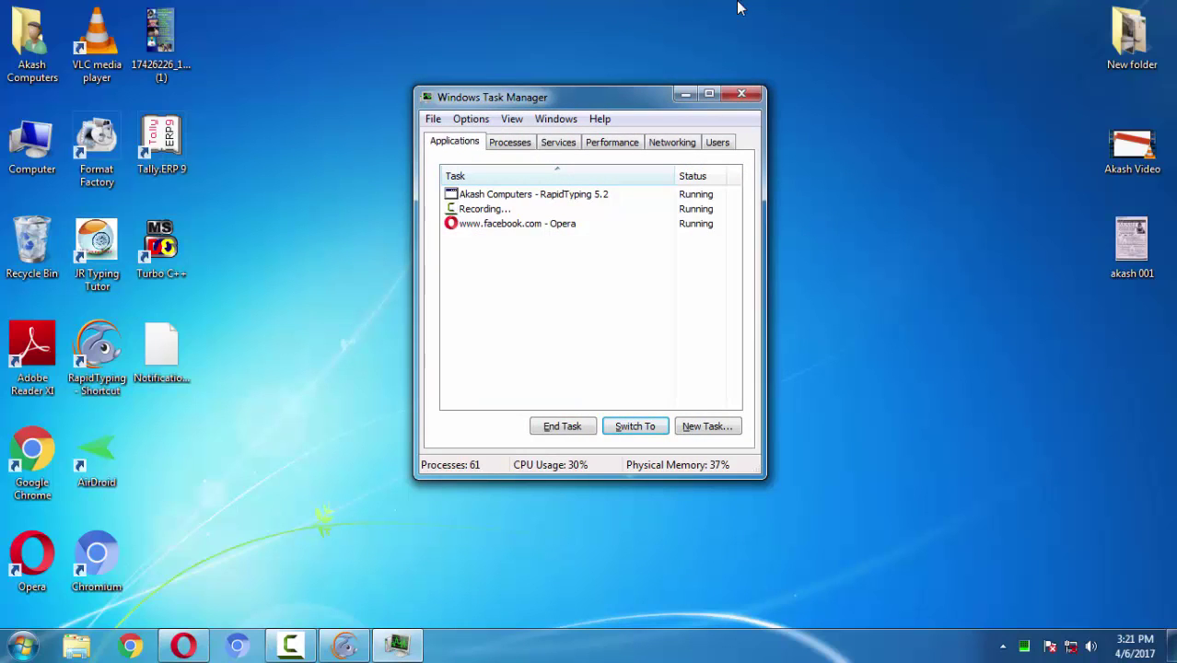
click(749, 95)
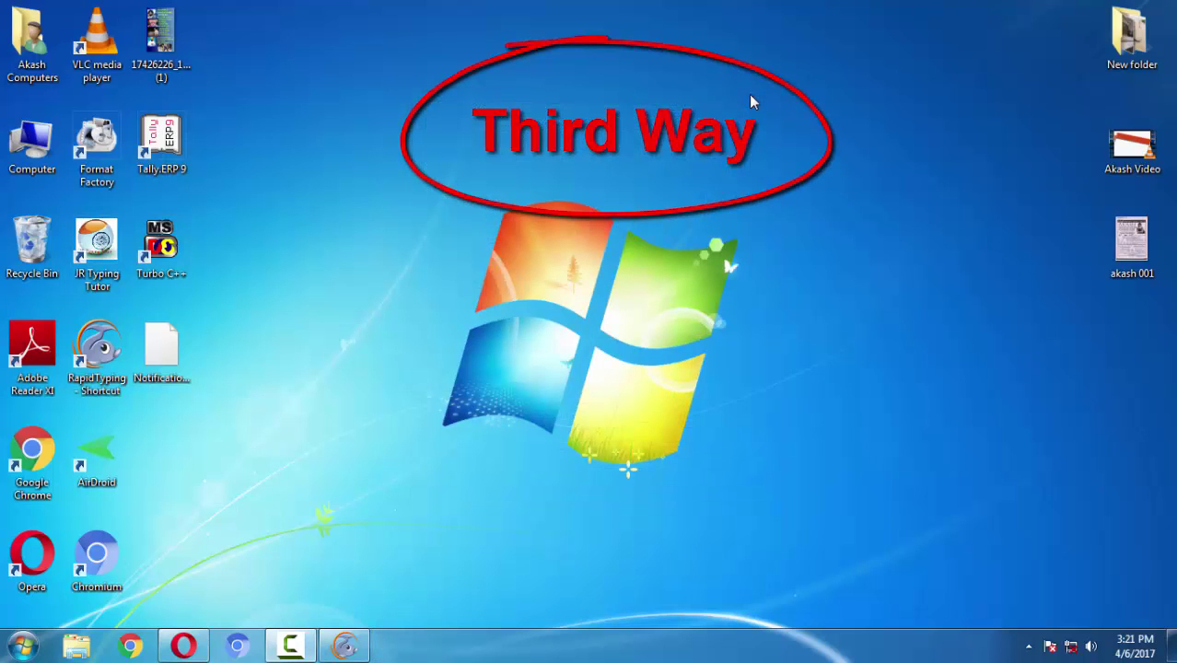
- Launch Task Manager by running taskmgr.exe from the Run dialog, and close it again
key(super+r)
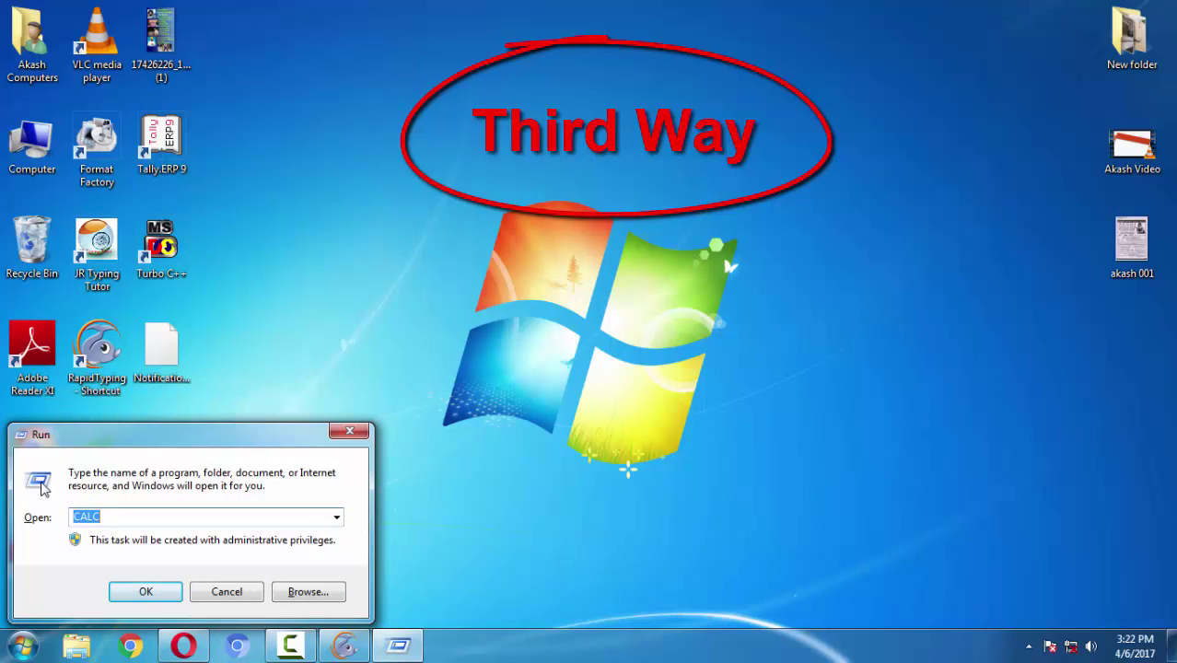
drag(129, 442, 415, 274)
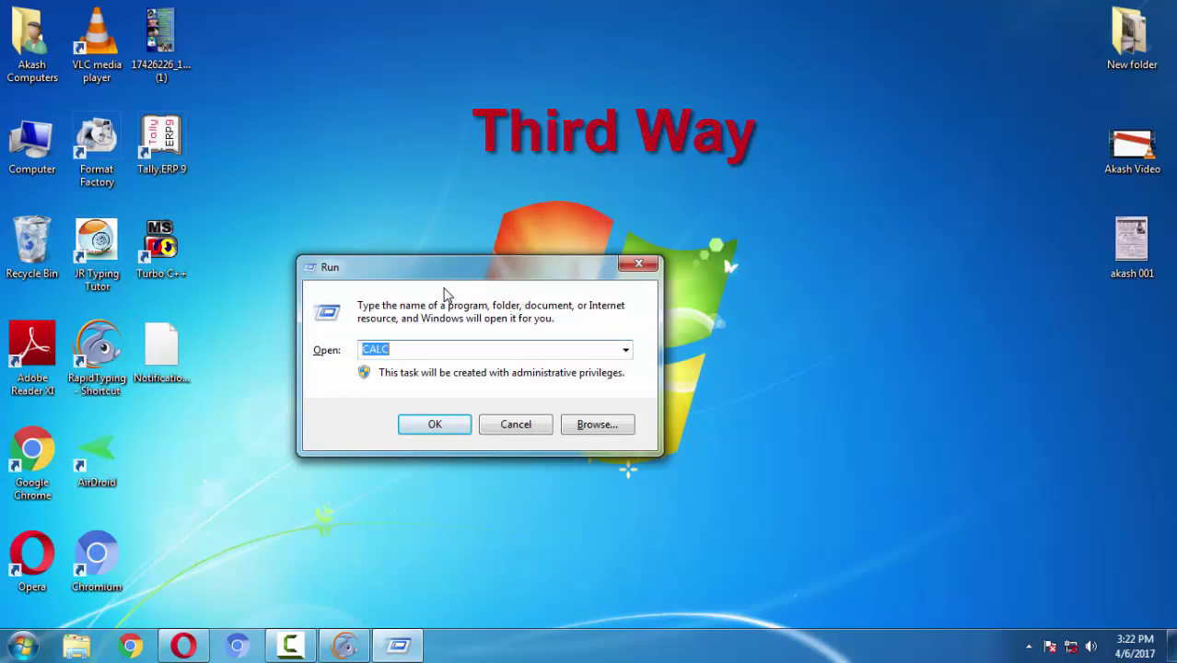
key(BackSpace)
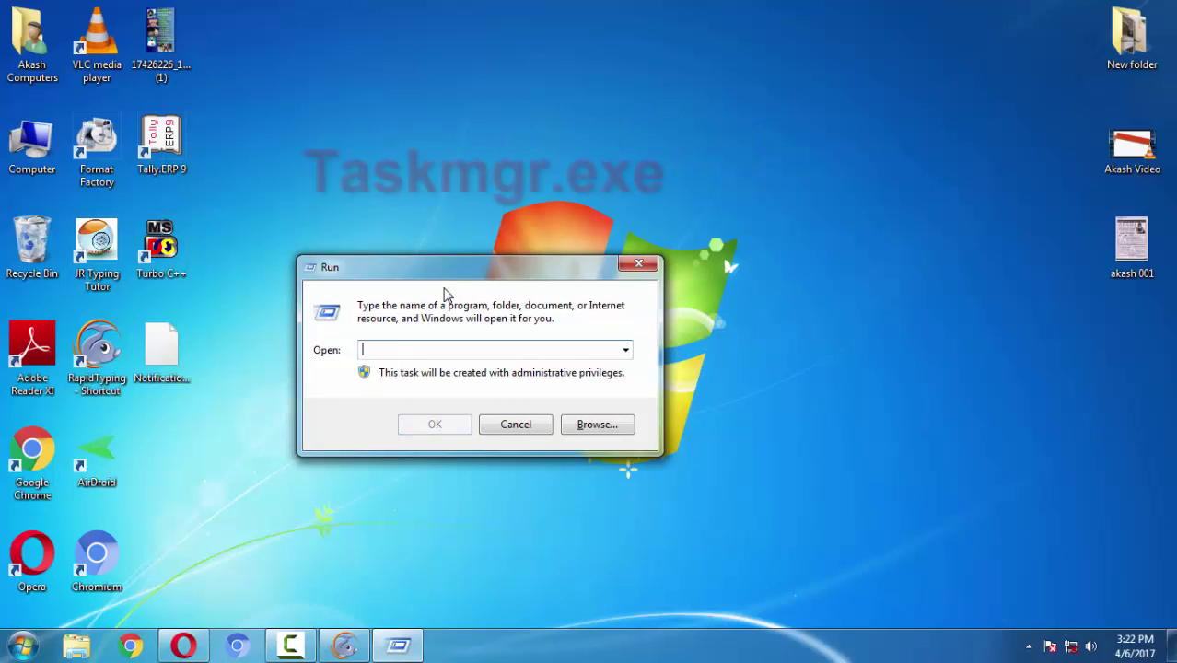
text(tas)
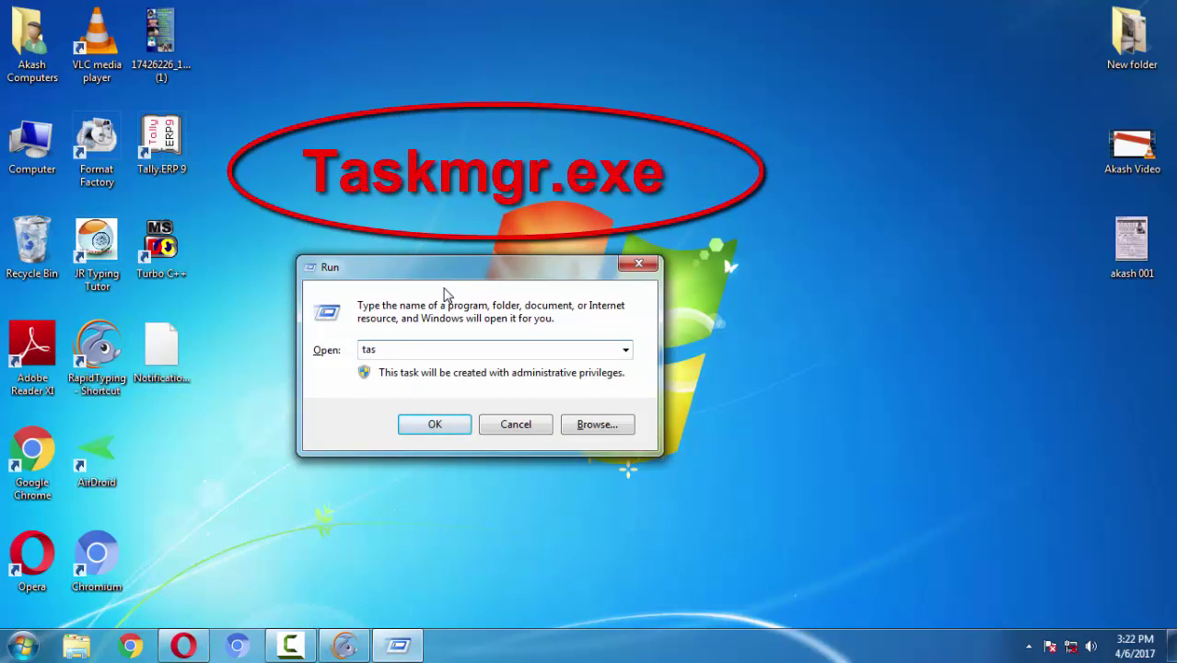
text(km)
text(gr)
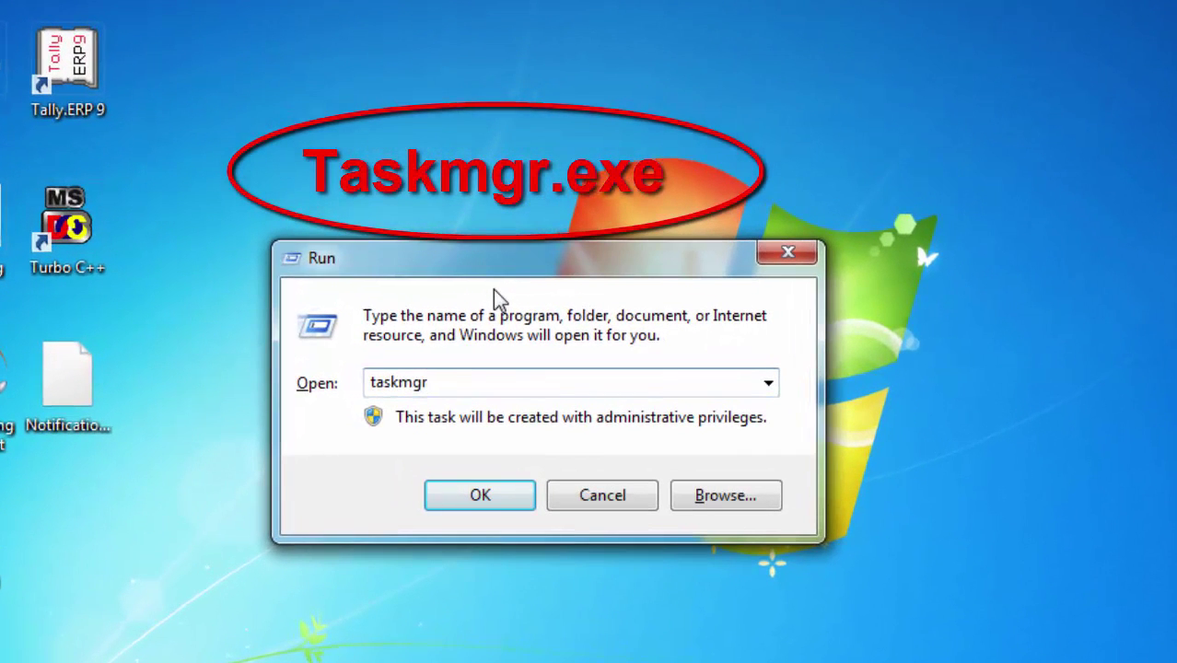
text(.exe)
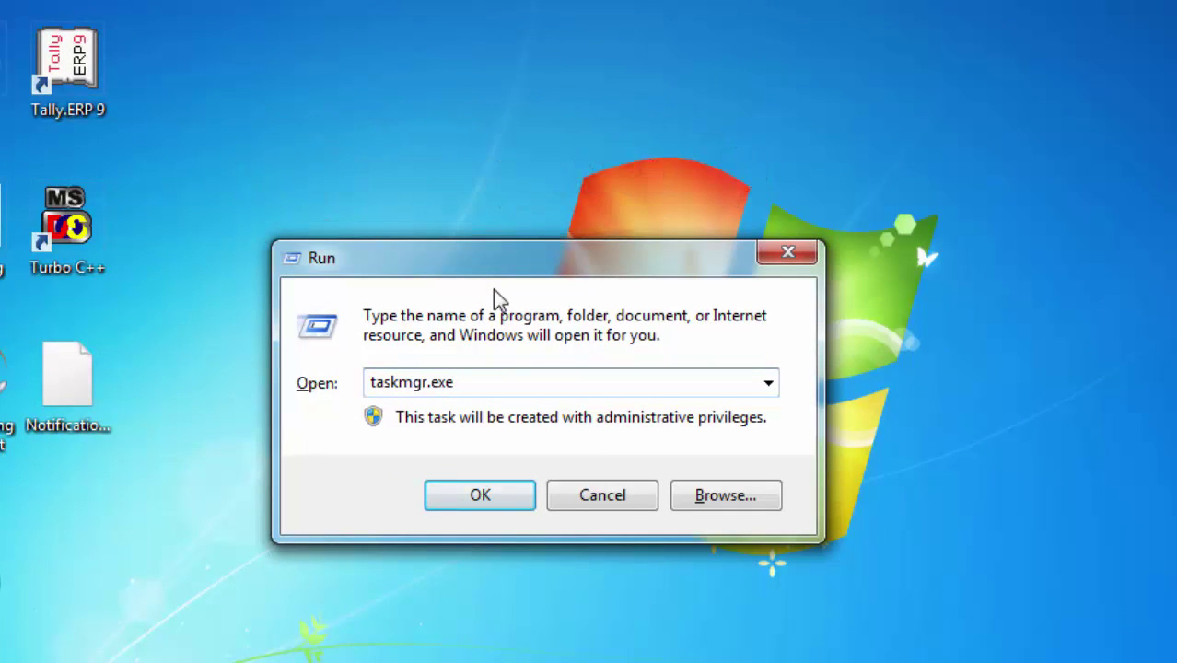
key(Return)
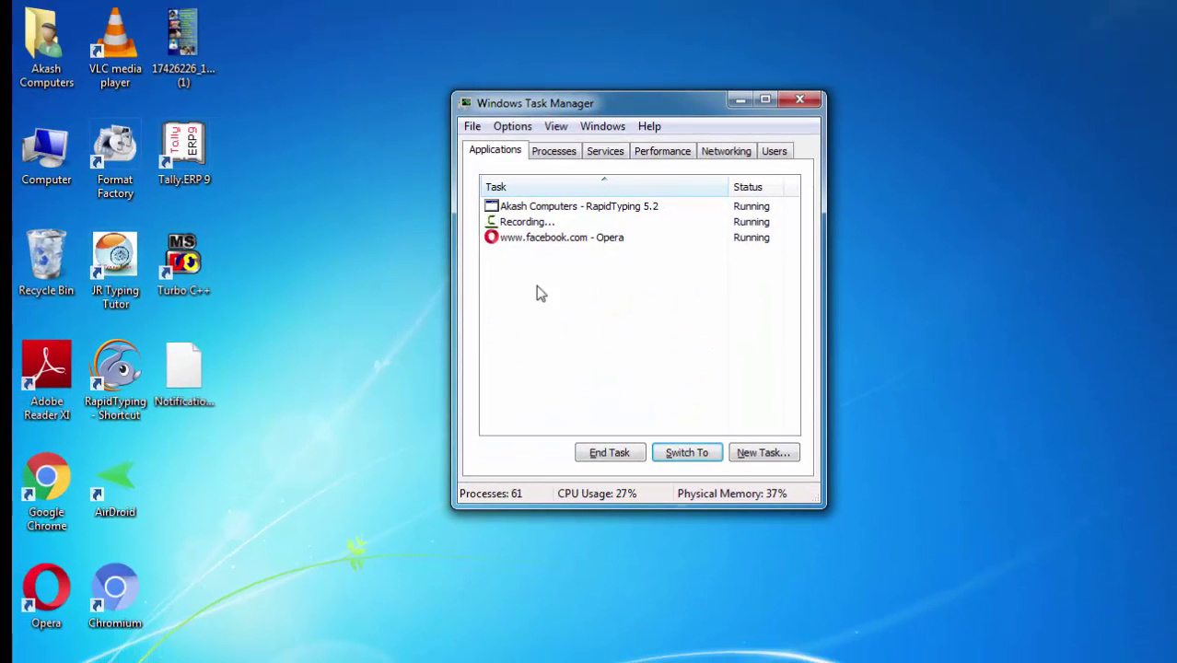
drag(637, 103, 520, 106)
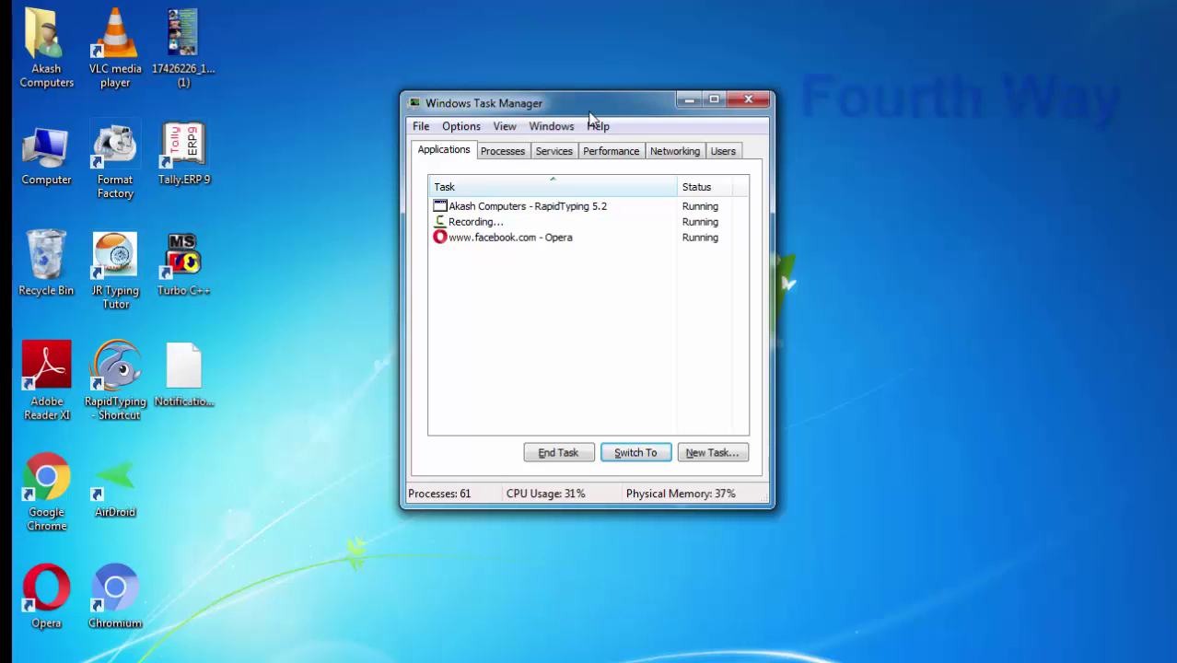
click(734, 97)
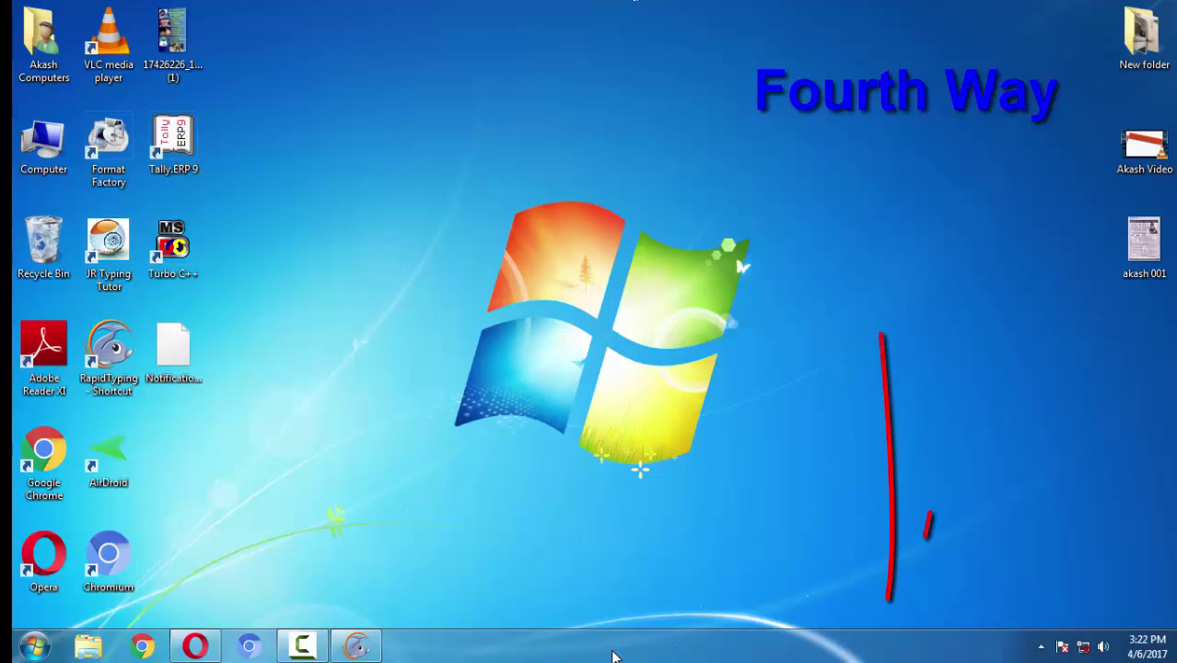
- Start Task Manager from the taskbar's own options, and close it again
right_click(614, 654)
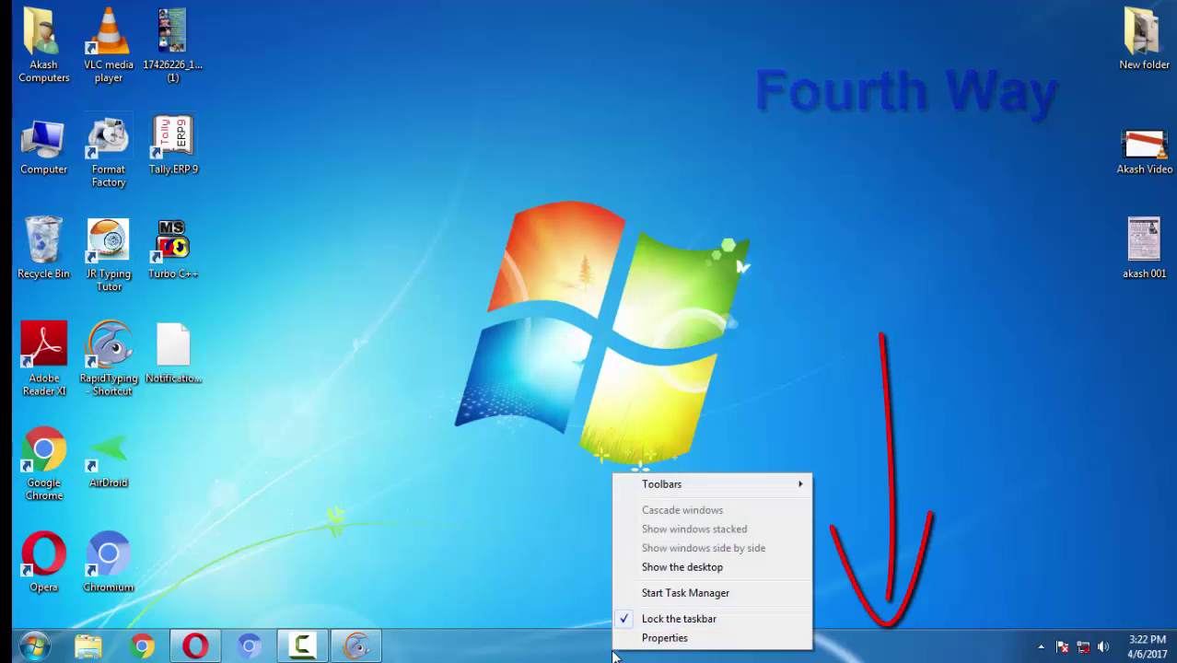
click(682, 593)
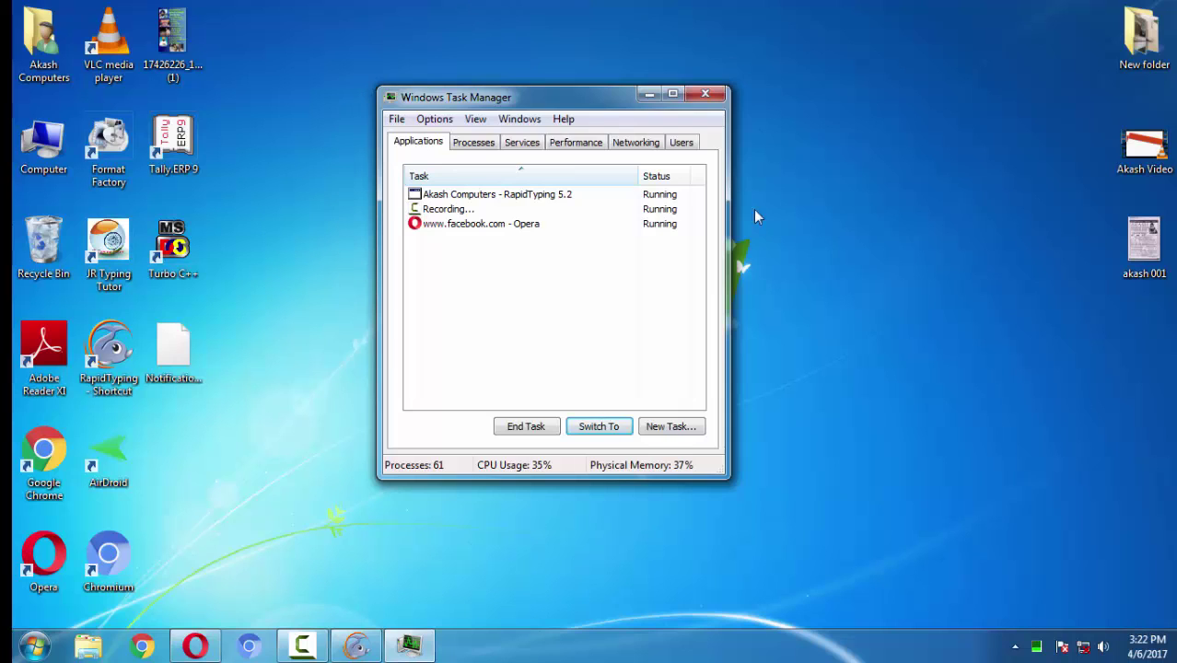
click(706, 95)
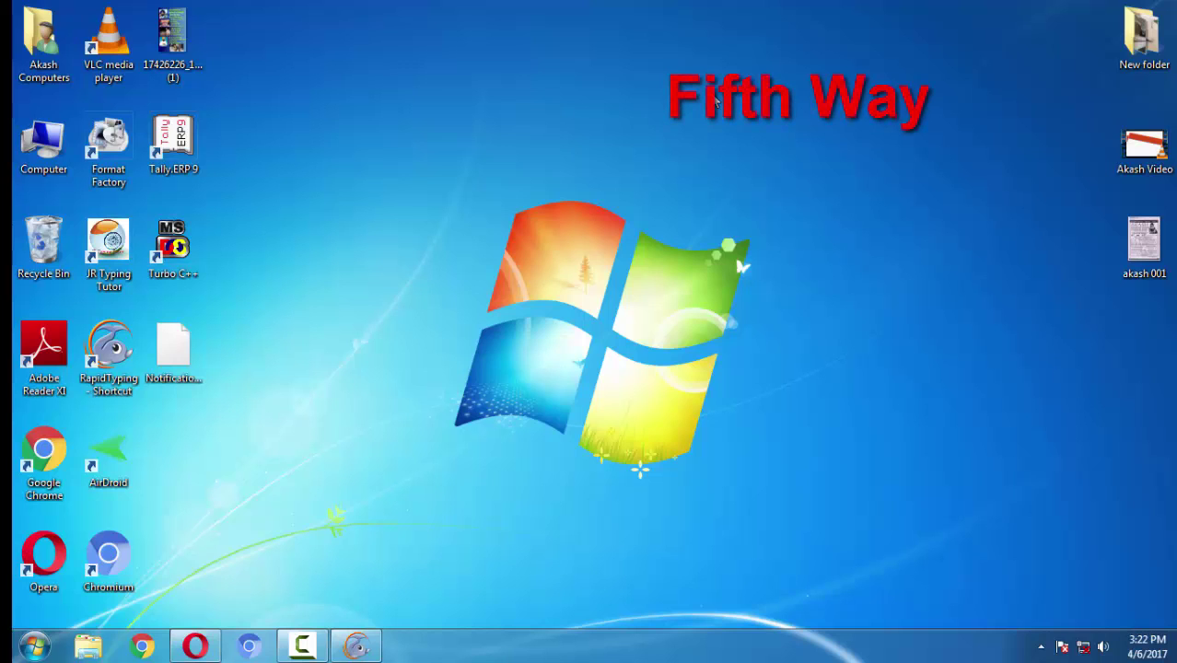
- Launch Task Manager from the Run dialog using the short command taskmgr without the extension, and close it again
key(super+r)
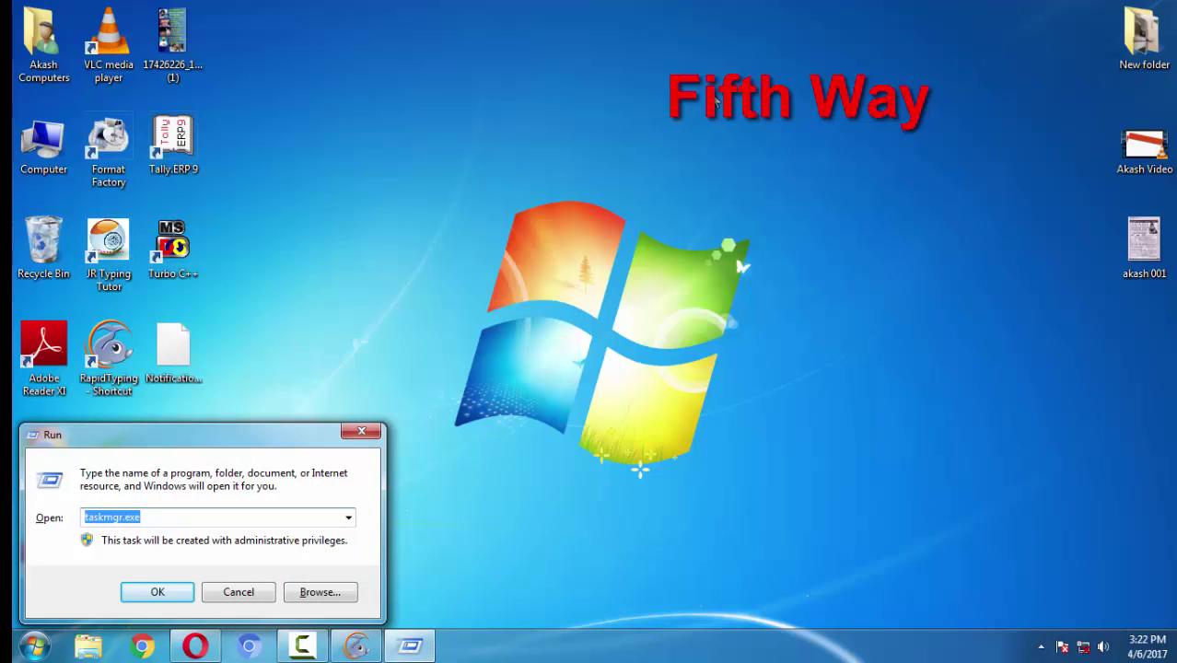
drag(253, 429, 530, 186)
key(End)
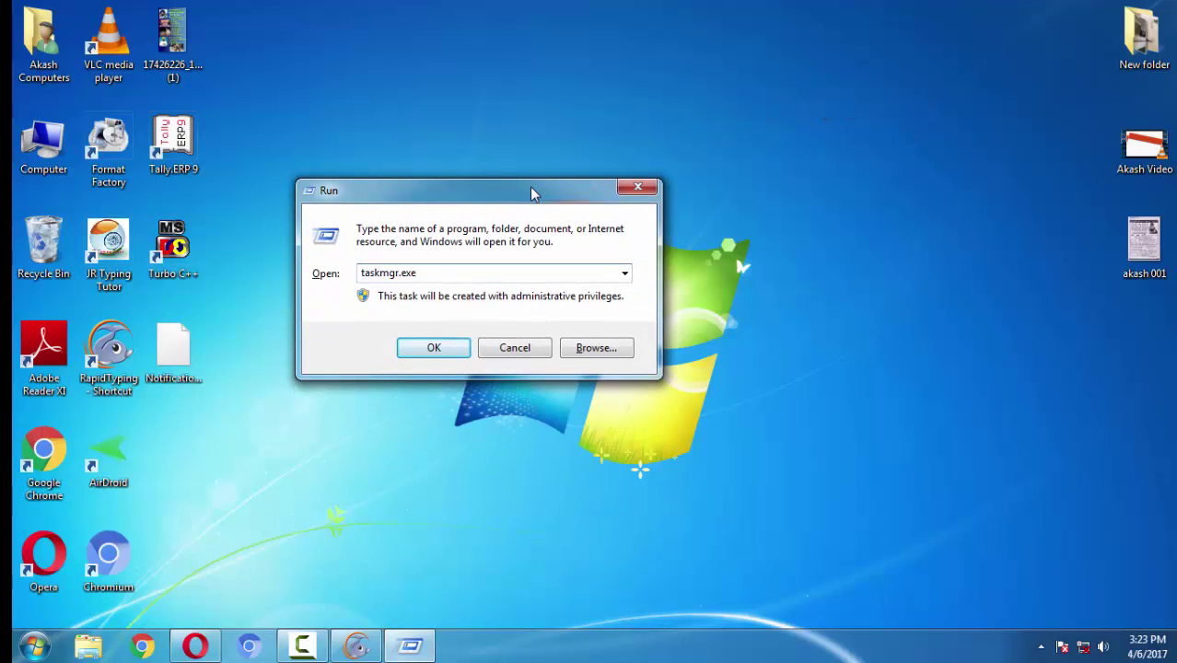
key(BackSpace)
key(BackSpace)
key(BackSpace)
key(BackSpace)
key(BackSpace)
key(BackSpace)
key(BackSpace)
key(BackSpace)
key(BackSpace)
key(BackSpace)
key(BackSpace)
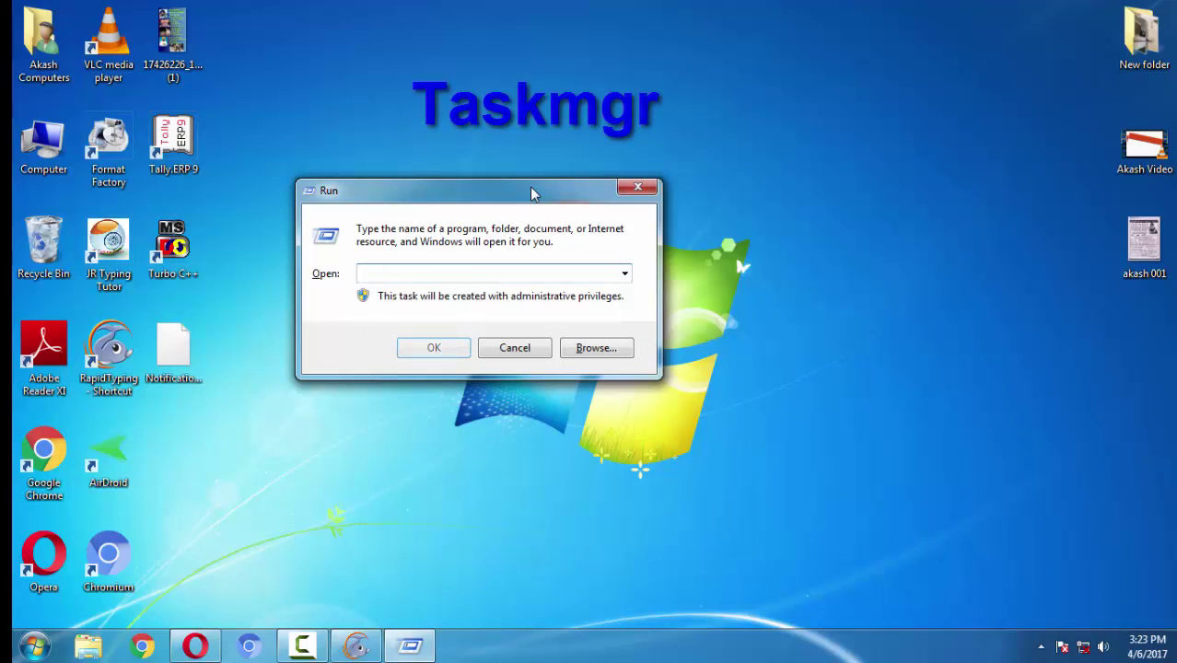
text(ta)
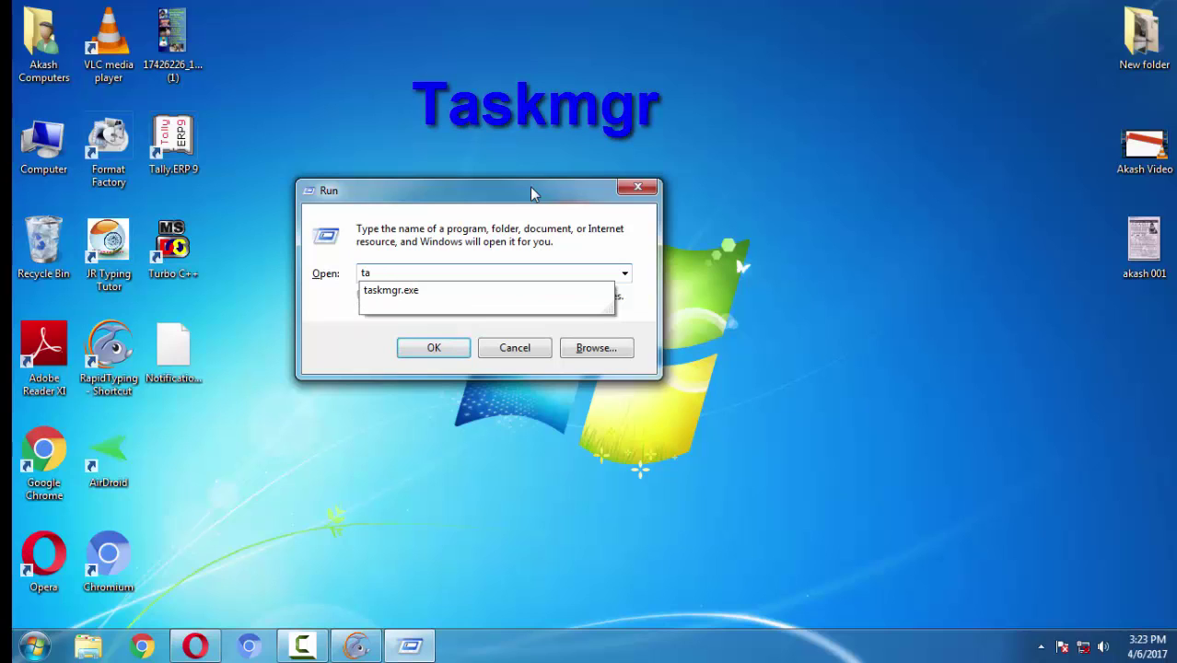
text(skmgr)
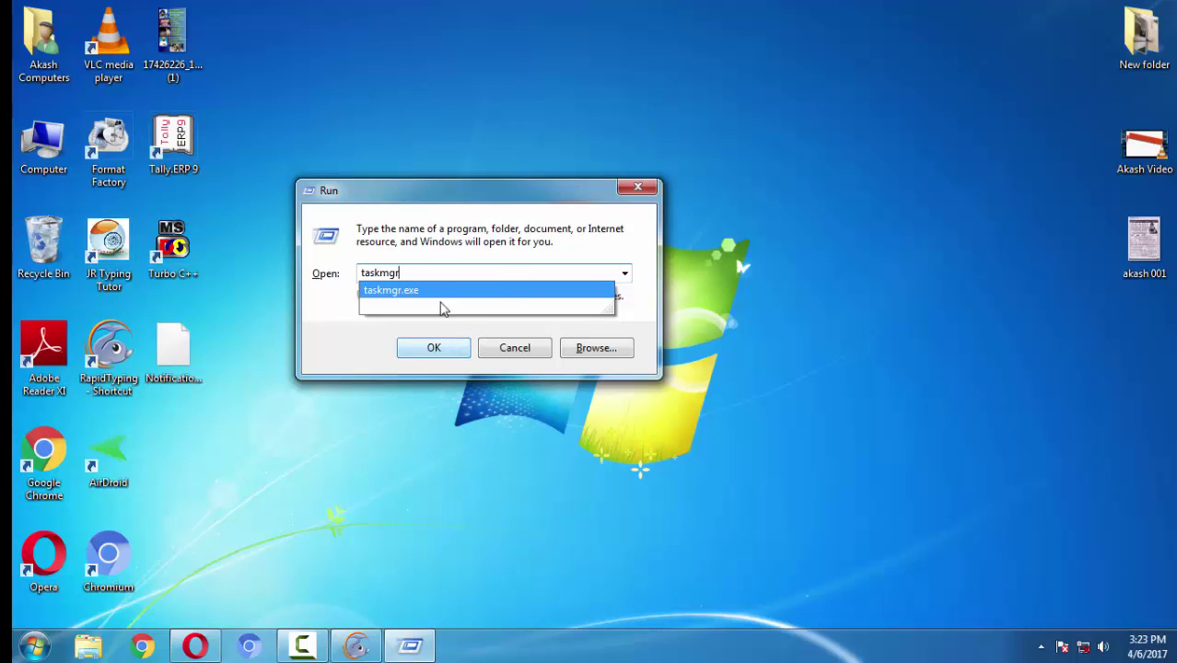
click(430, 350)
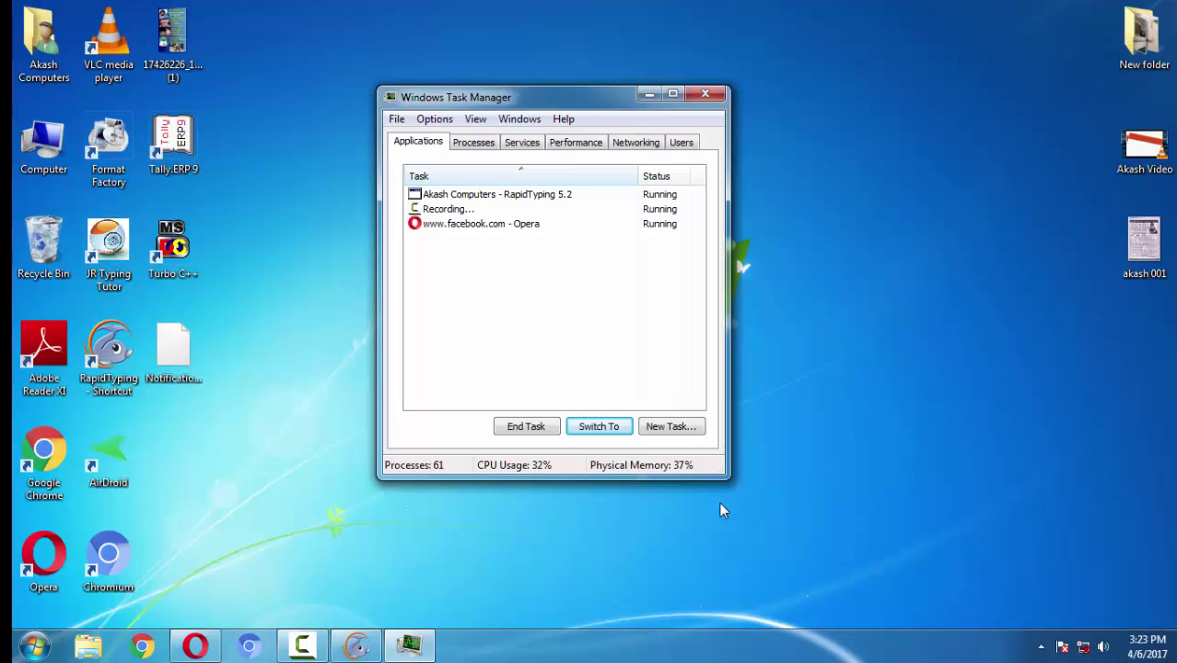
click(706, 95)
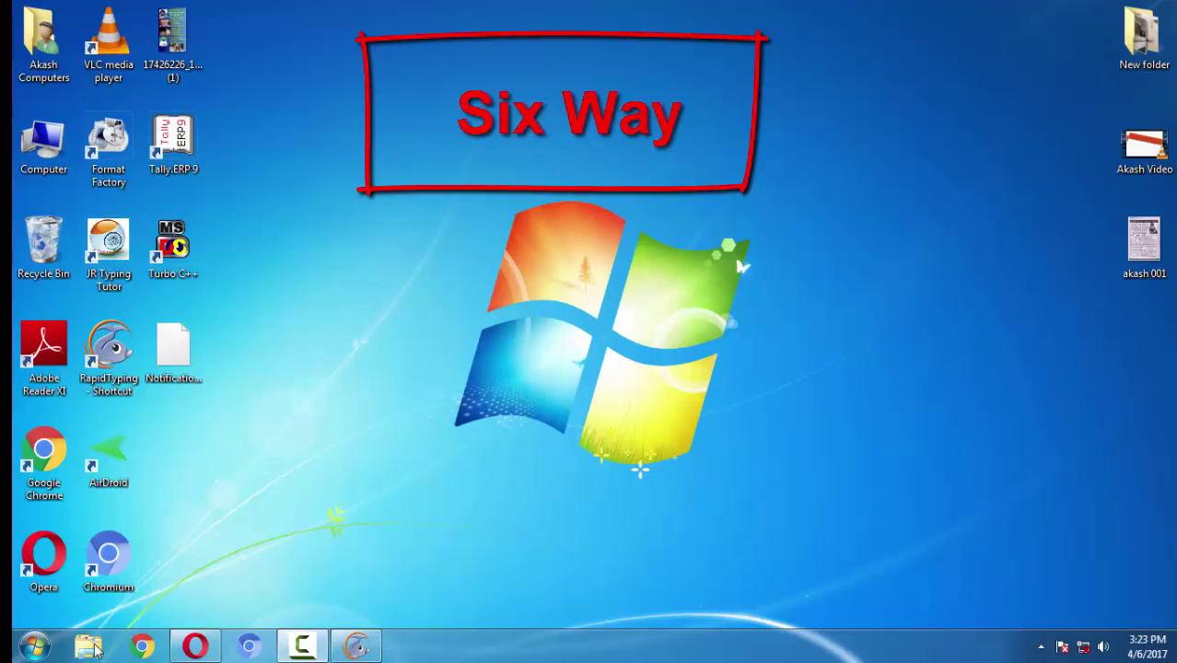
- Search the installed programs for taskmgr and launch Task Manager from the result
click(32, 649)
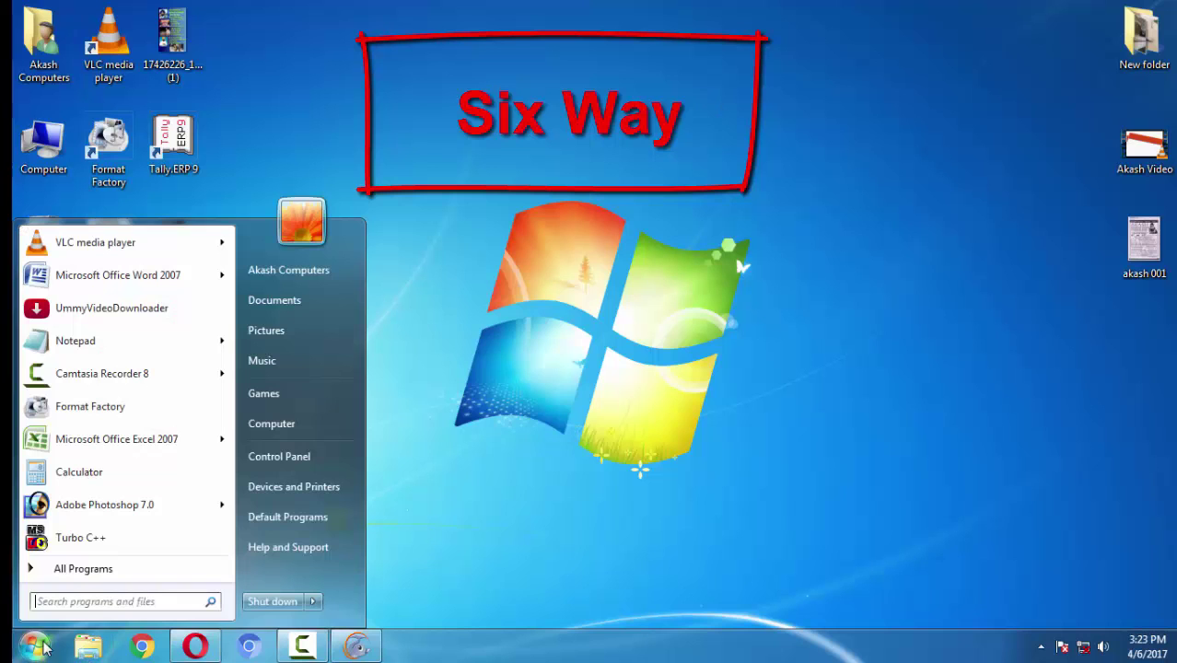
click(92, 601)
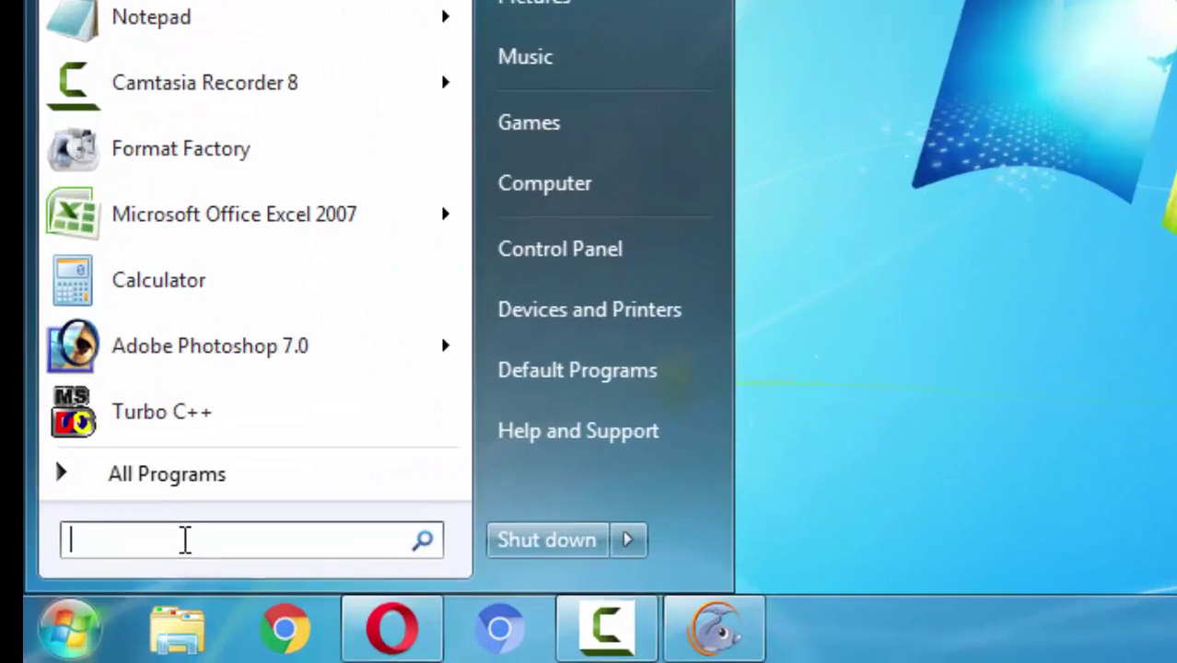
text(task)
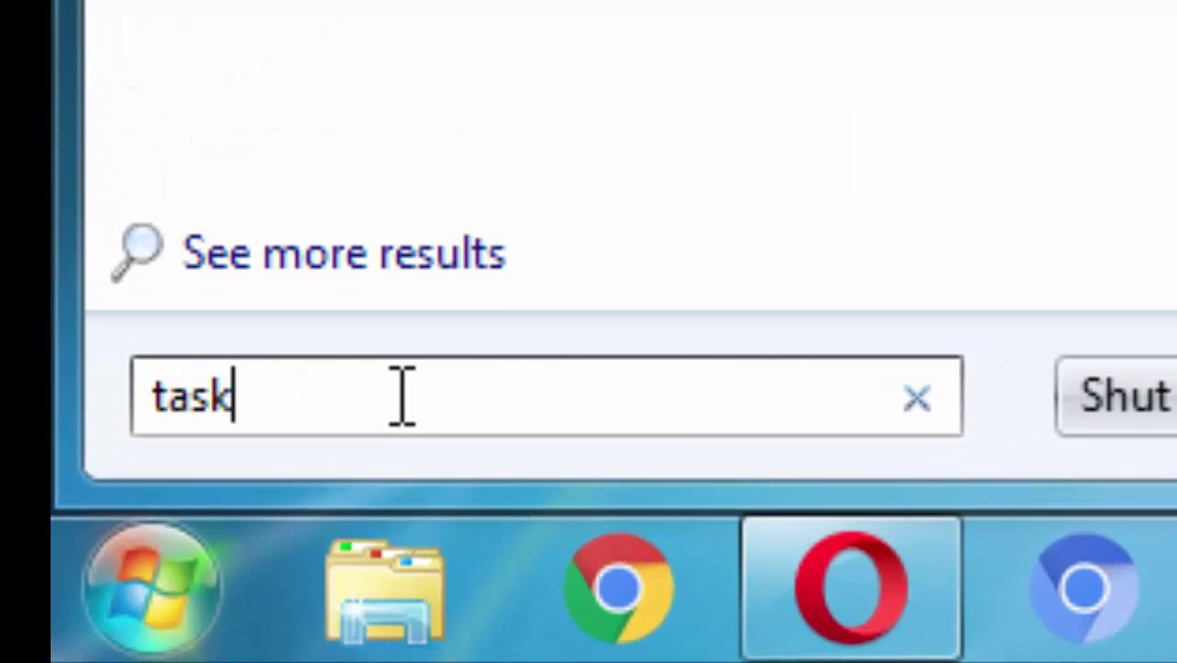
text(mg)
text(r)
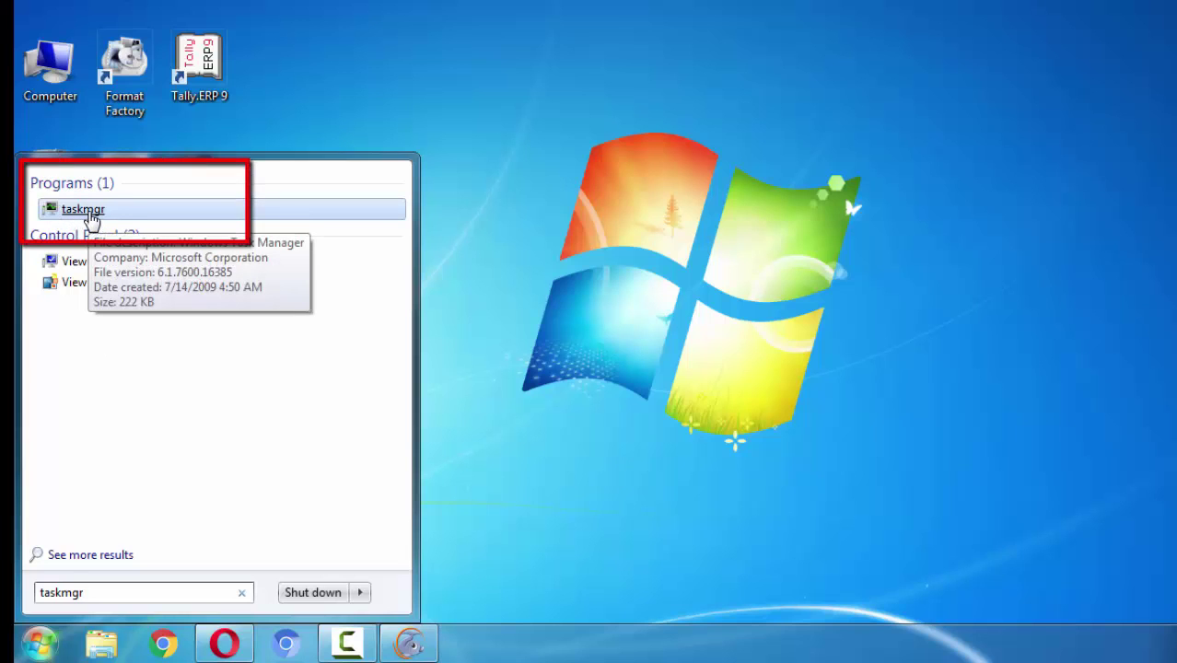
click(91, 212)
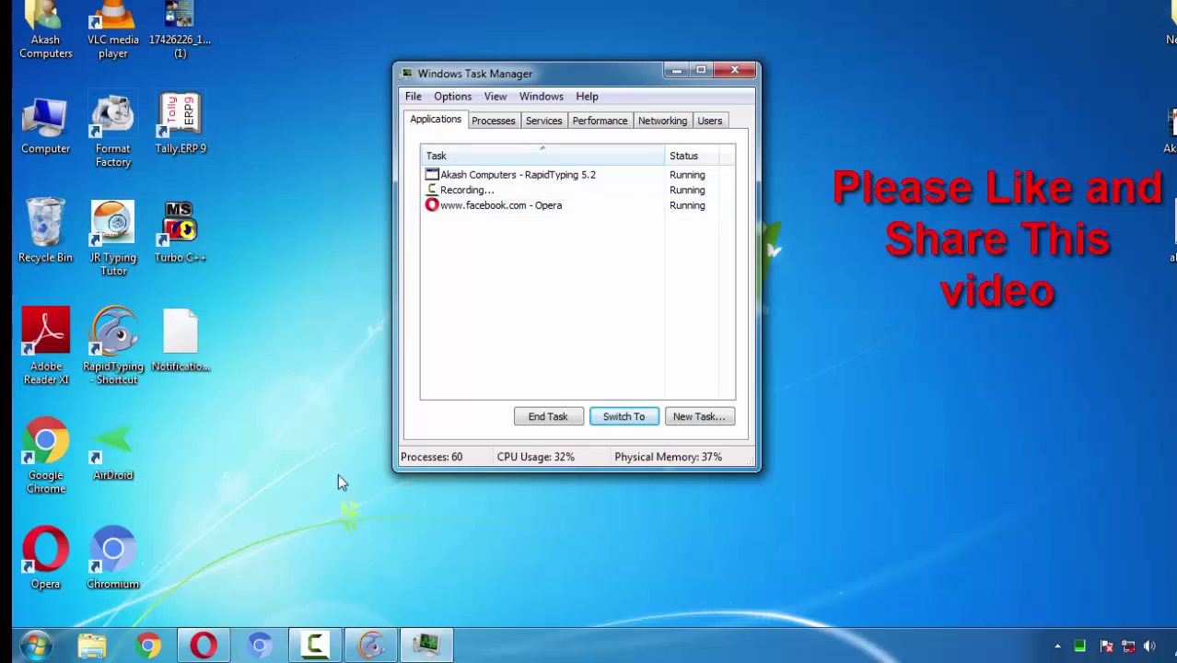
click(457, 208)
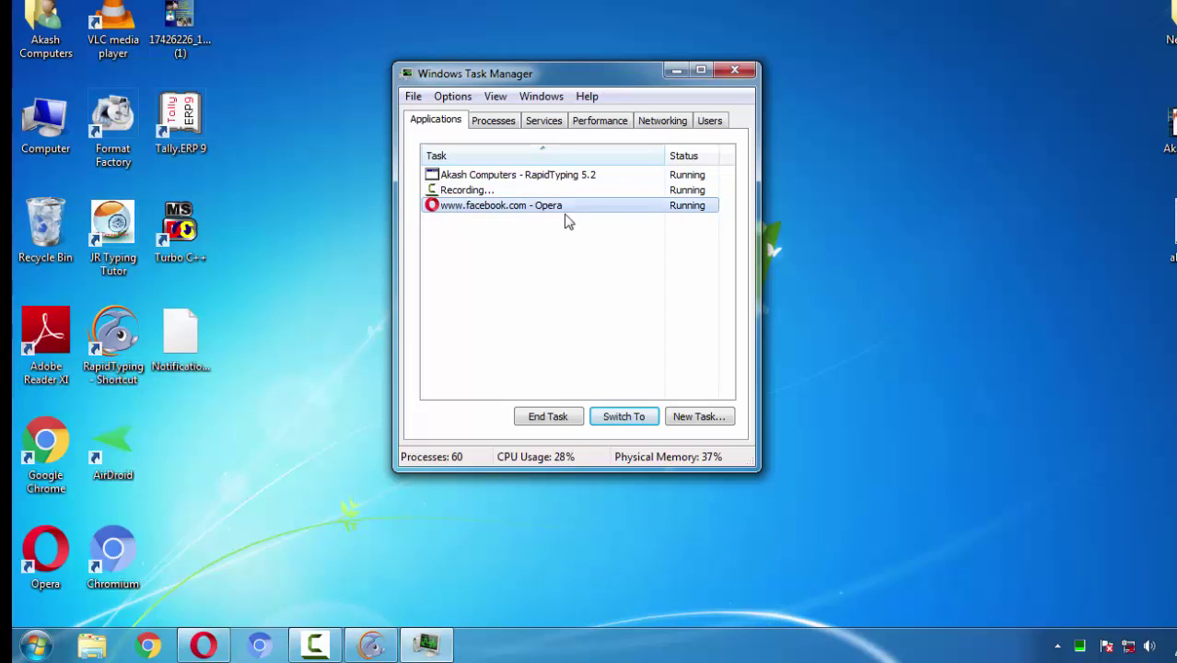
click(546, 418)
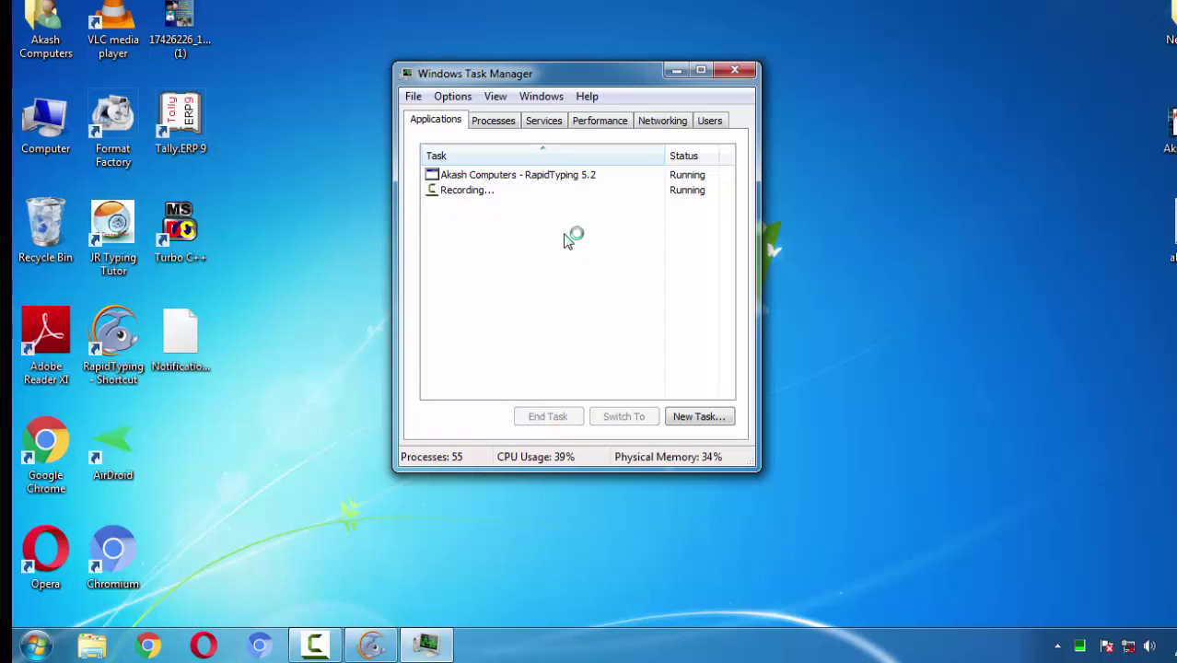
- Select the RapidTyping 5.2 task, and examine the complete list of running processes from all users
click(573, 178)
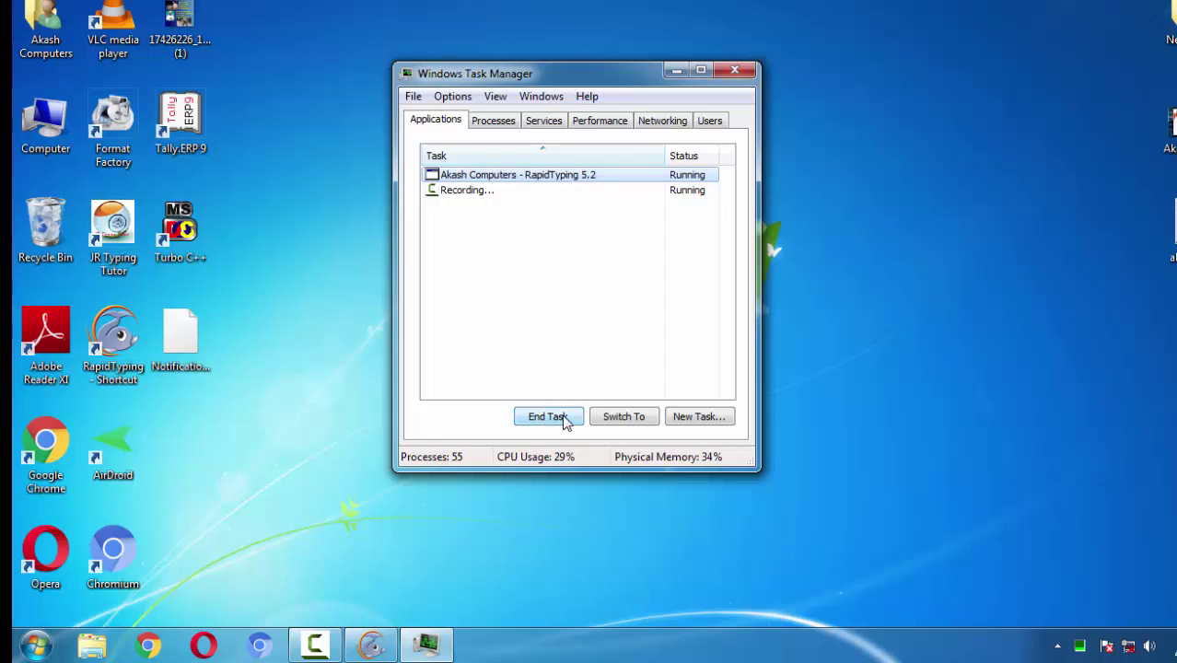
click(494, 122)
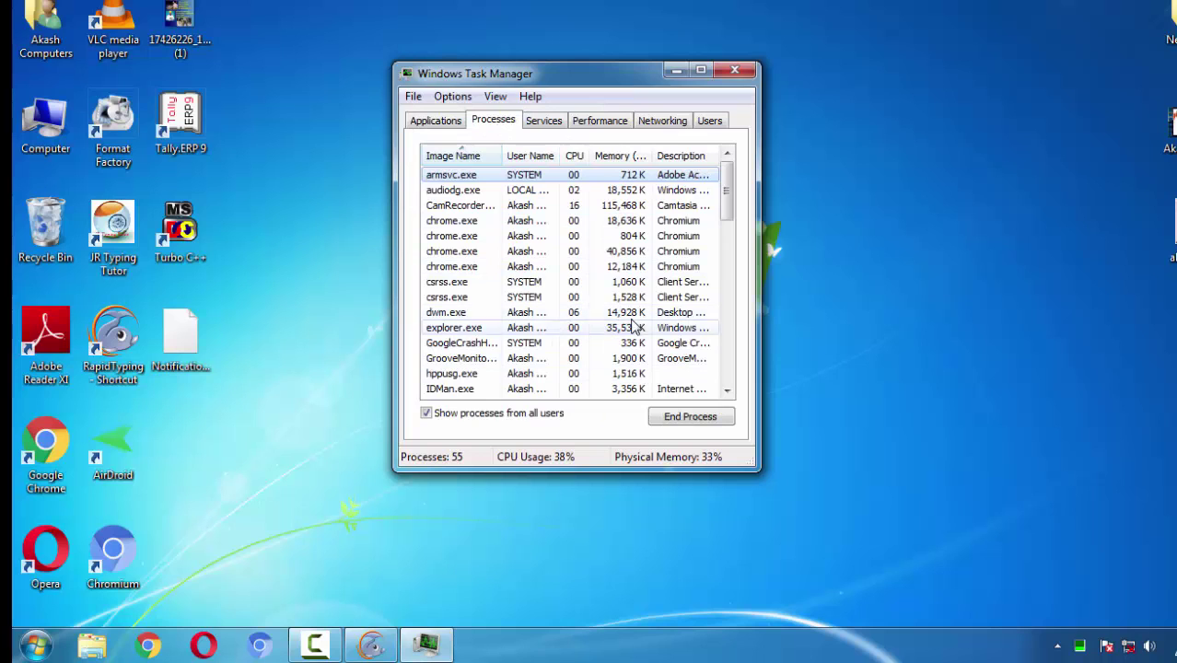
scroll(635, 346, down, 2)
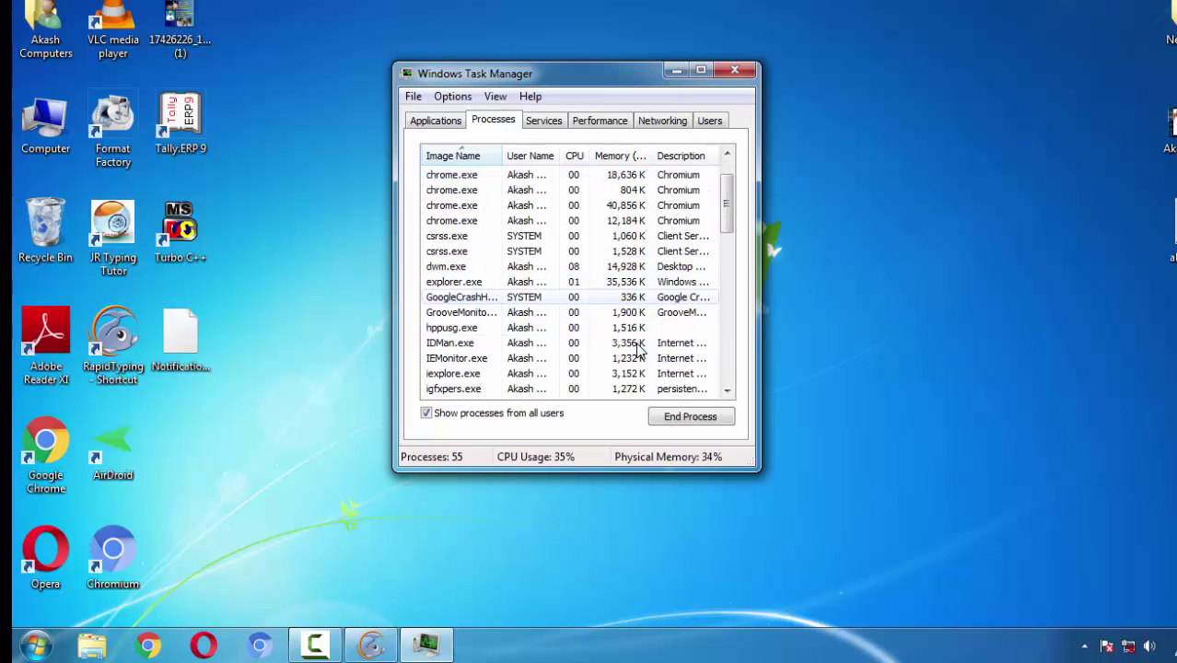
scroll(637, 348, down, 11)
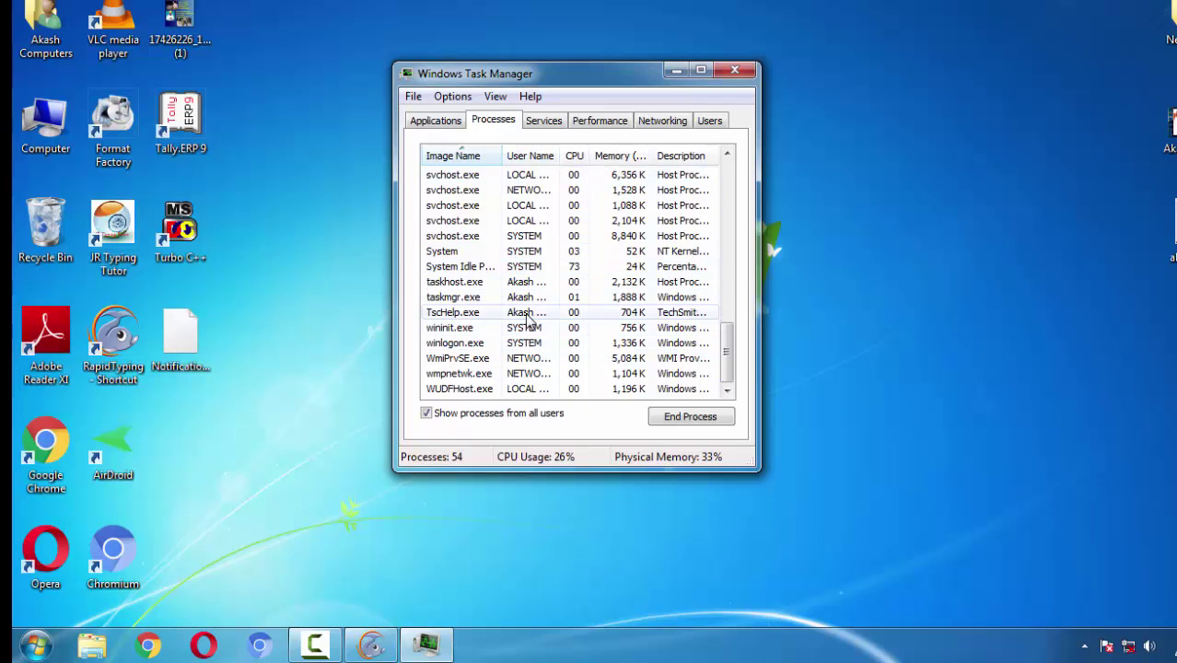
scroll(523, 309, up, 6)
scroll(528, 315, up, 8)
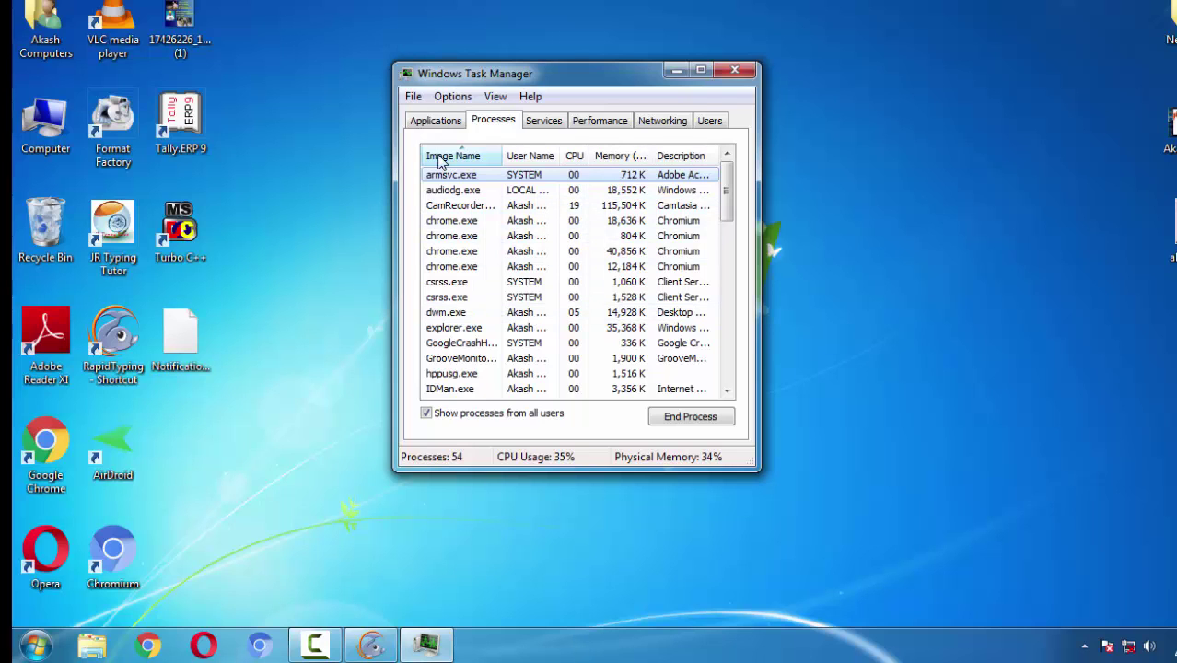
scroll(475, 269, down, 4)
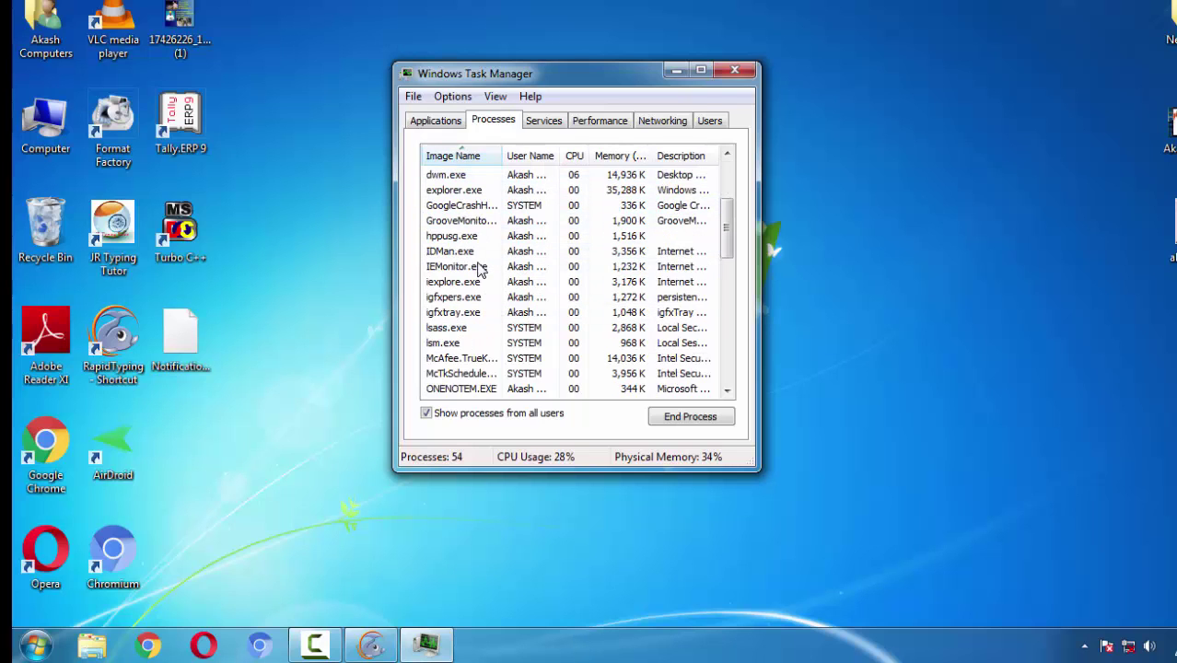
scroll(478, 269, down, 2)
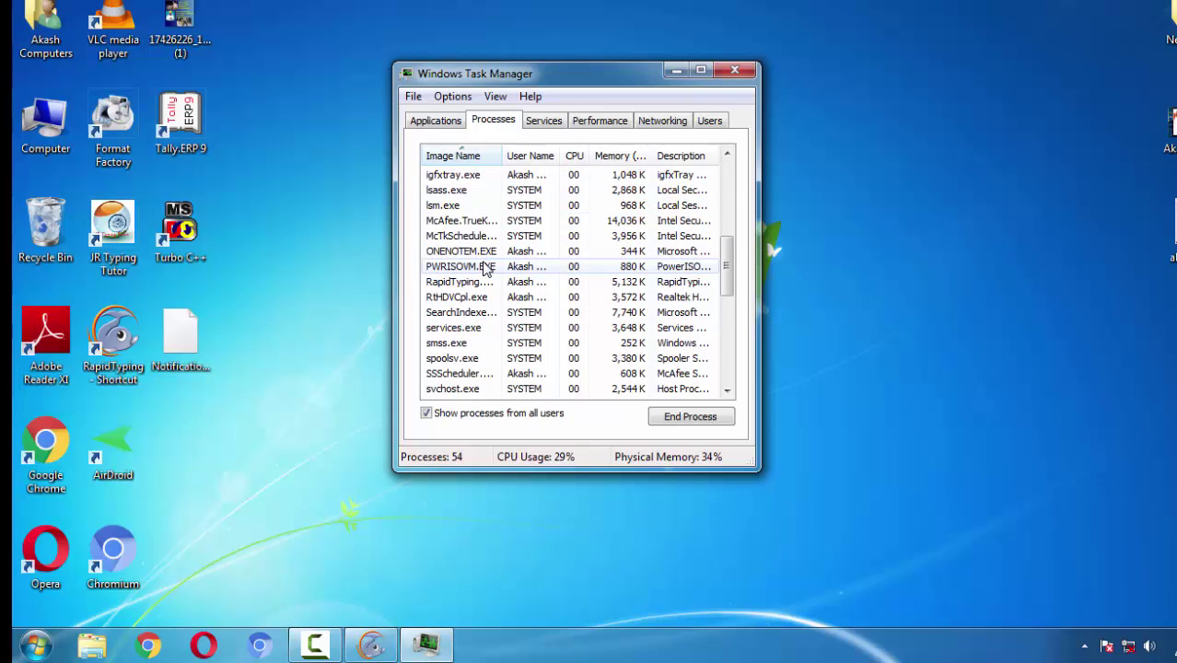
scroll(485, 268, down, 3)
scroll(485, 268, down, 4)
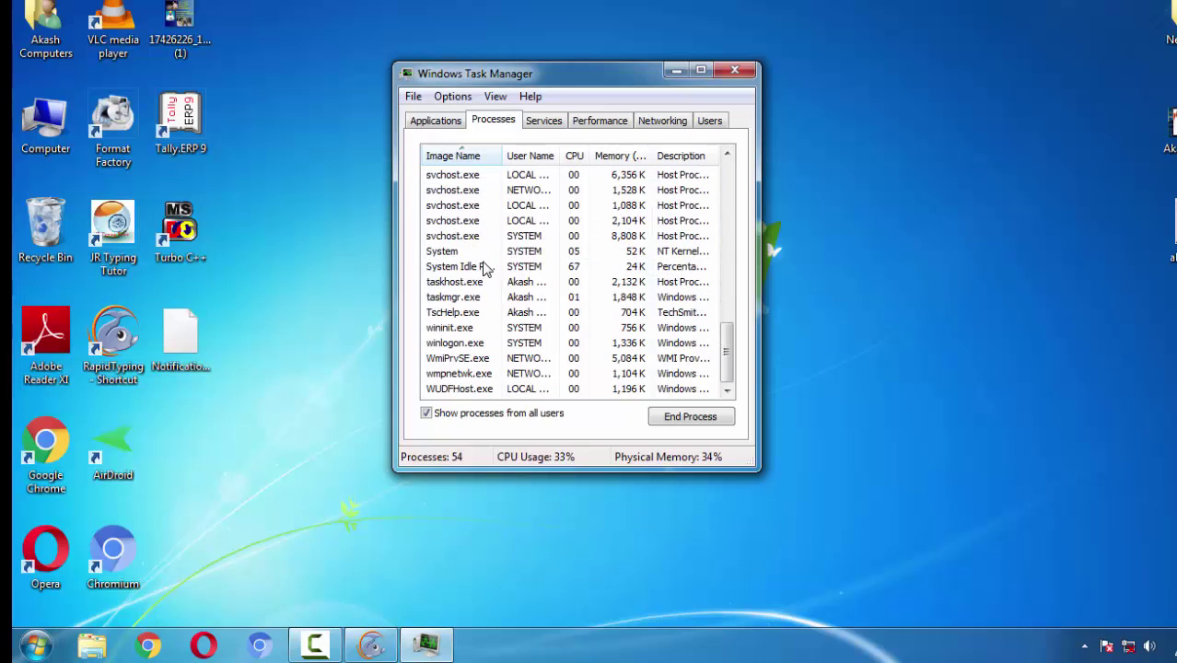
- Return to the list of running applications and close Task Manager
click(433, 127)
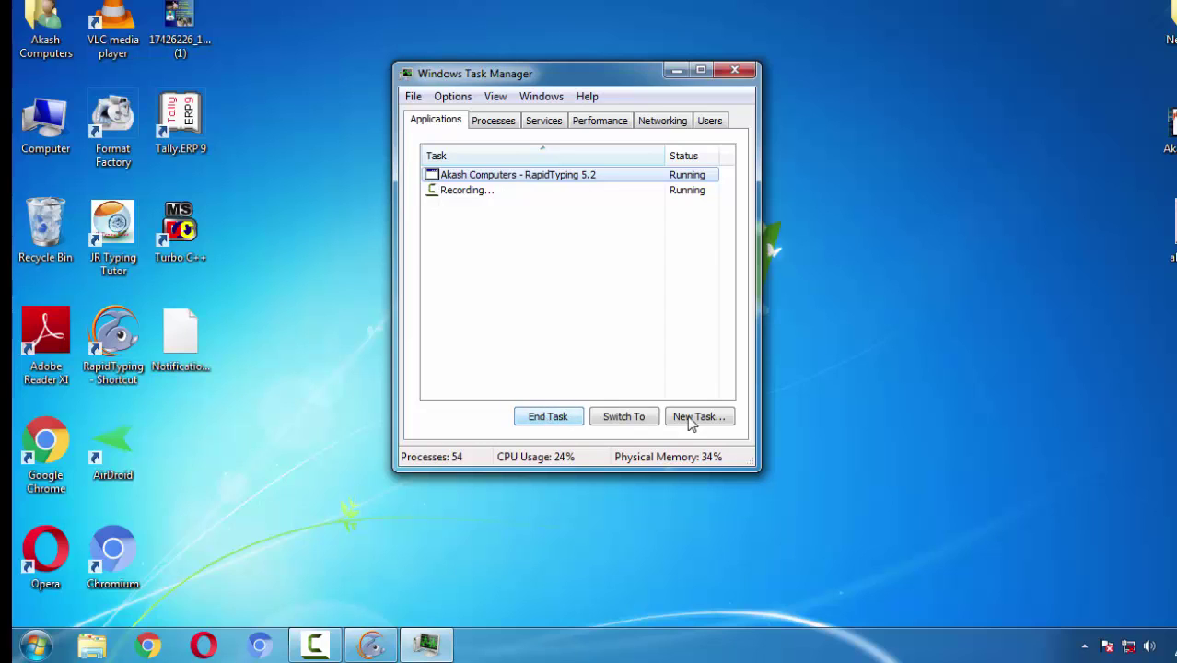
click(736, 71)
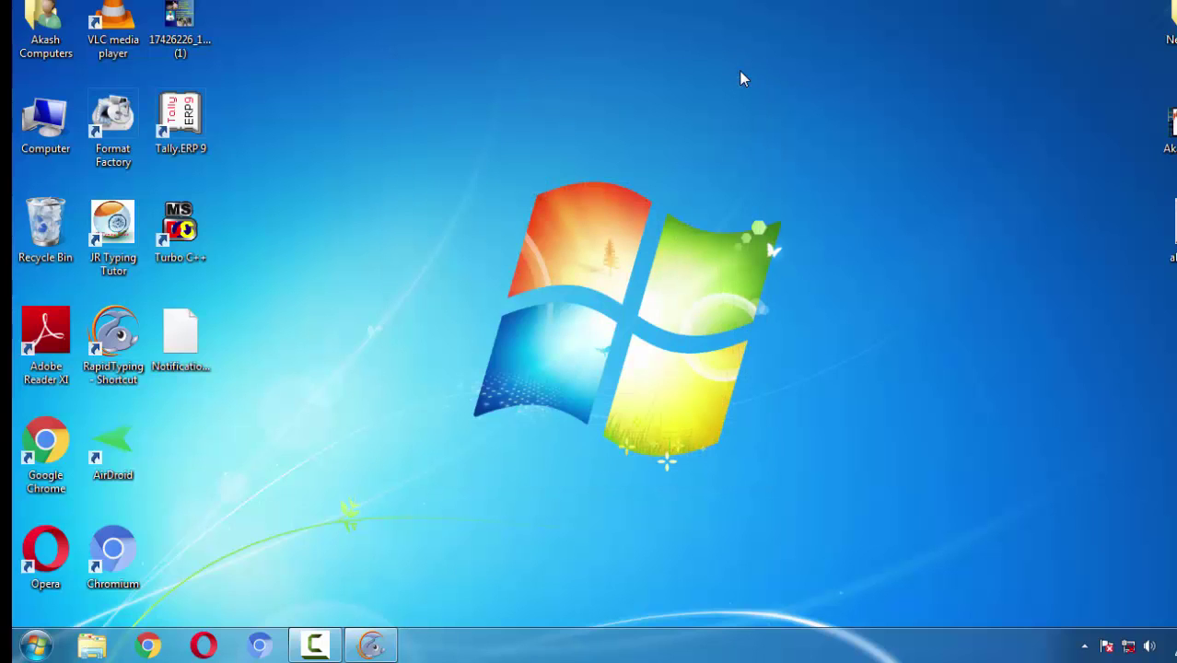